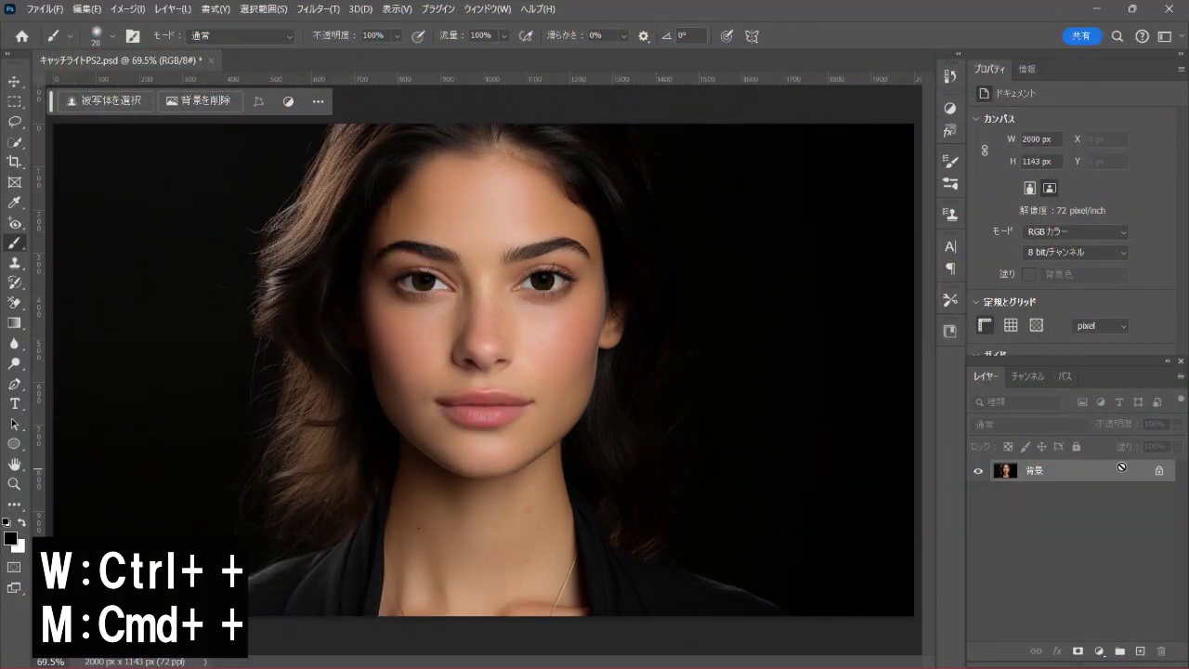
Zoom the portrait to 200% and pan up so both eyes and eyebrows fill the view.
key("ctrl+plus")
key("ctrl+plus")
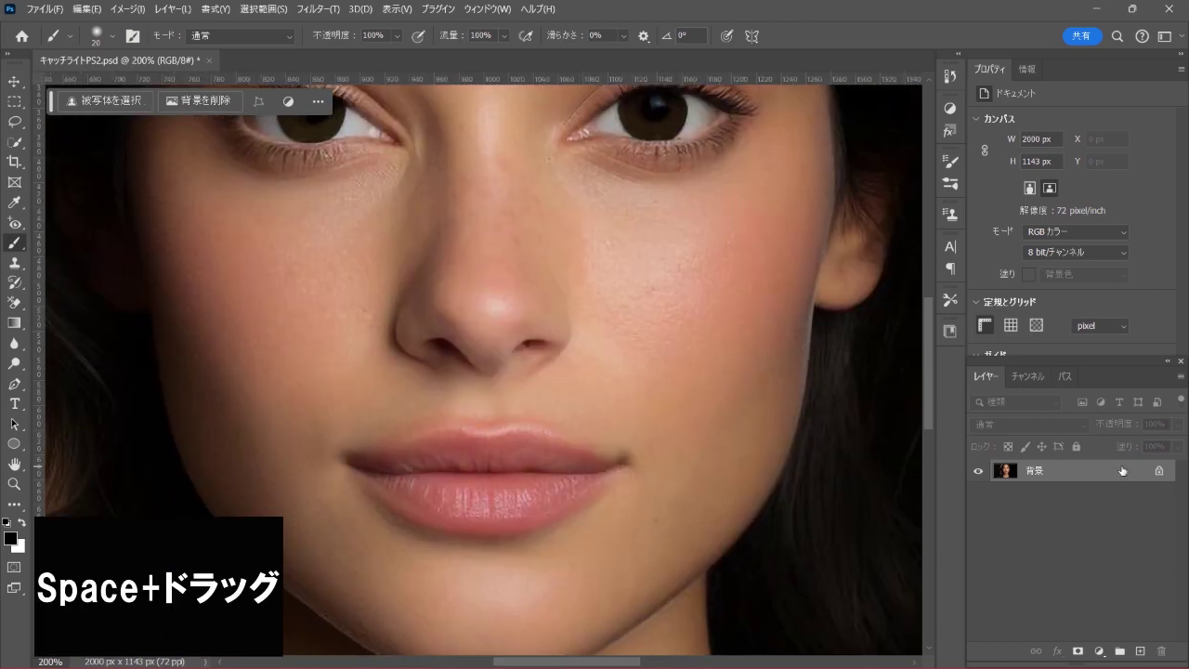
left_click_drag(493, 142, 512, 345)
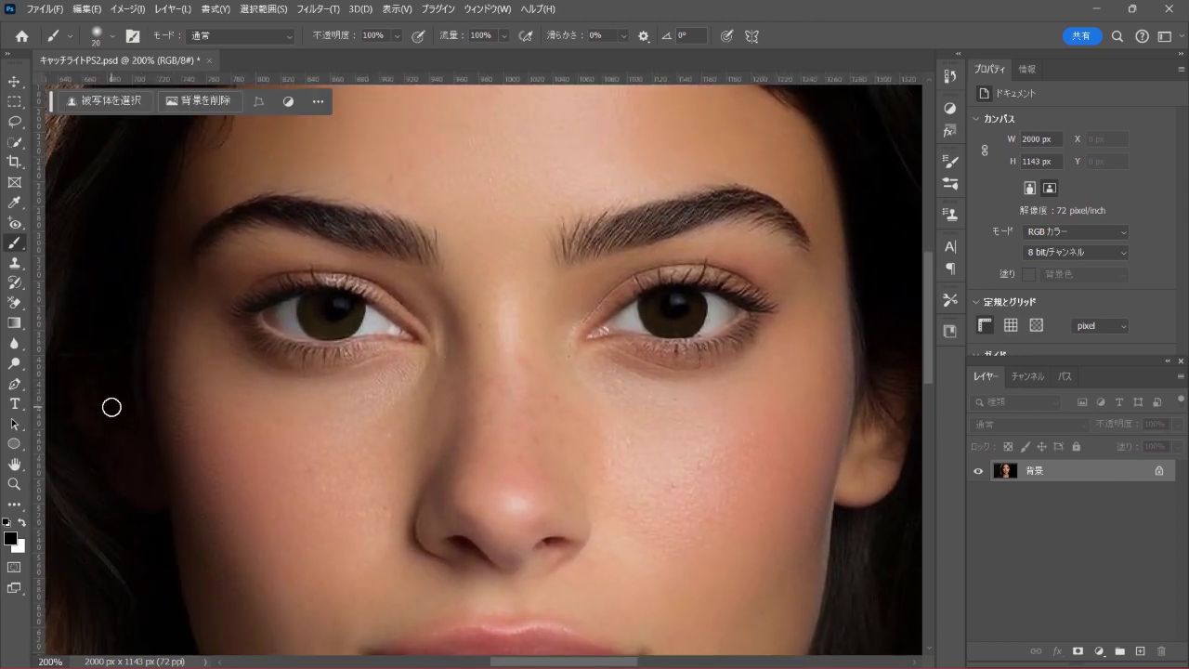
Draw a 26 px Ellipse Tool circle over the left pupil with no fill and a white stroke.
left_click(17, 445)
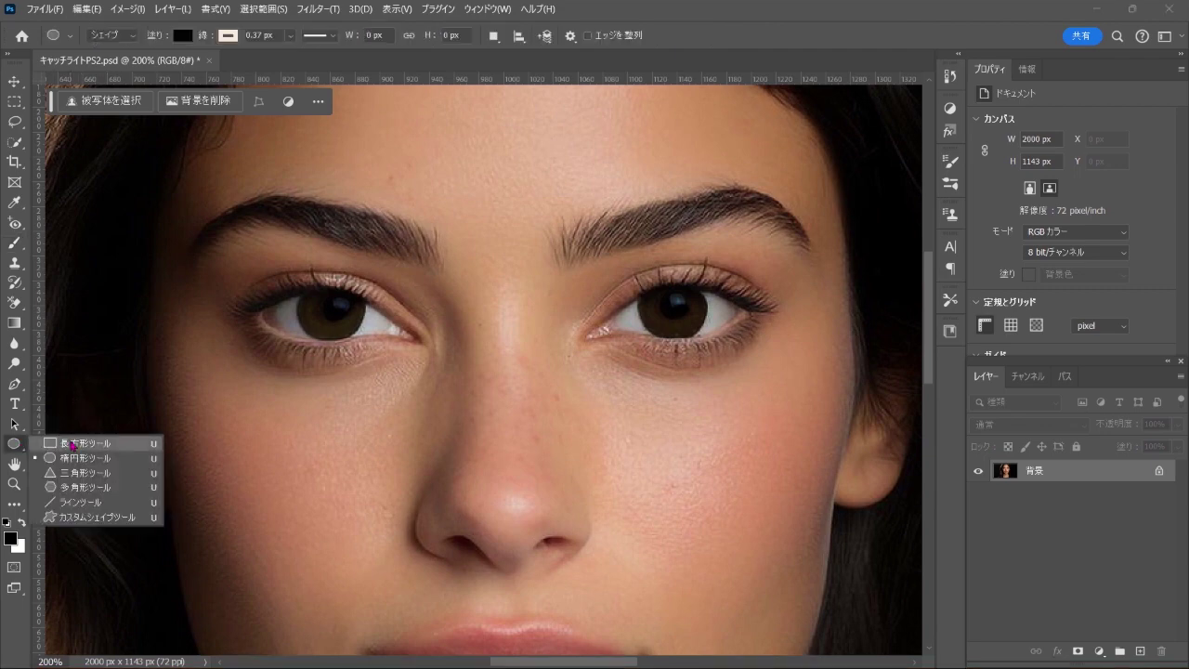
left_click(121, 461)
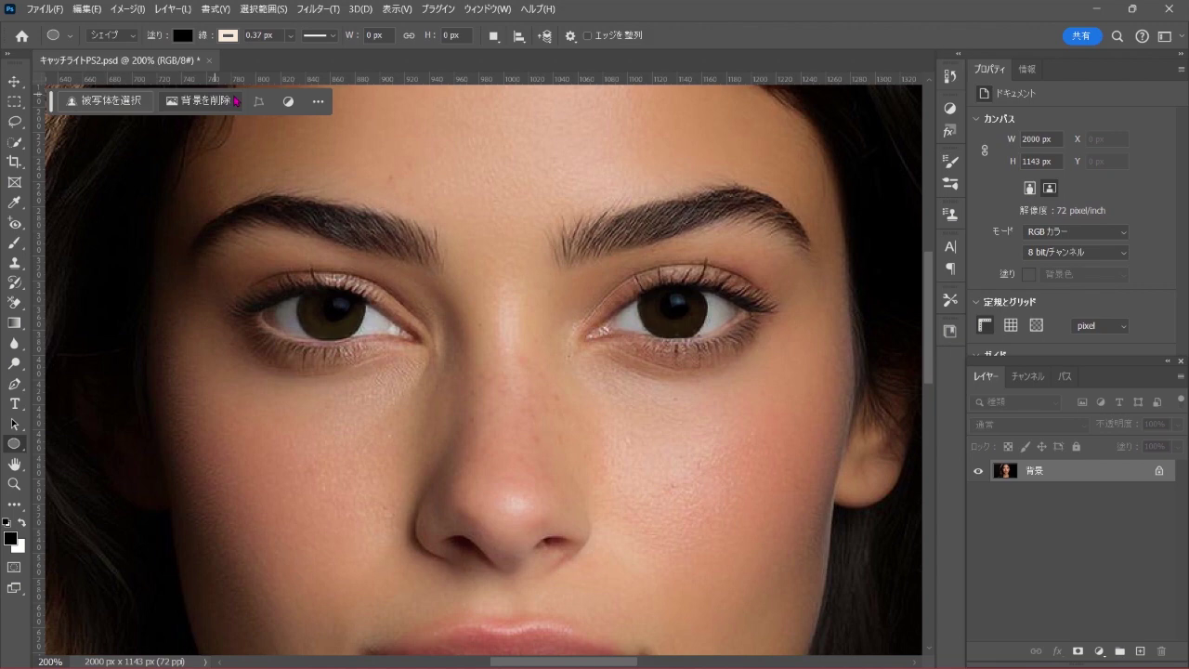
left_click(190, 40)
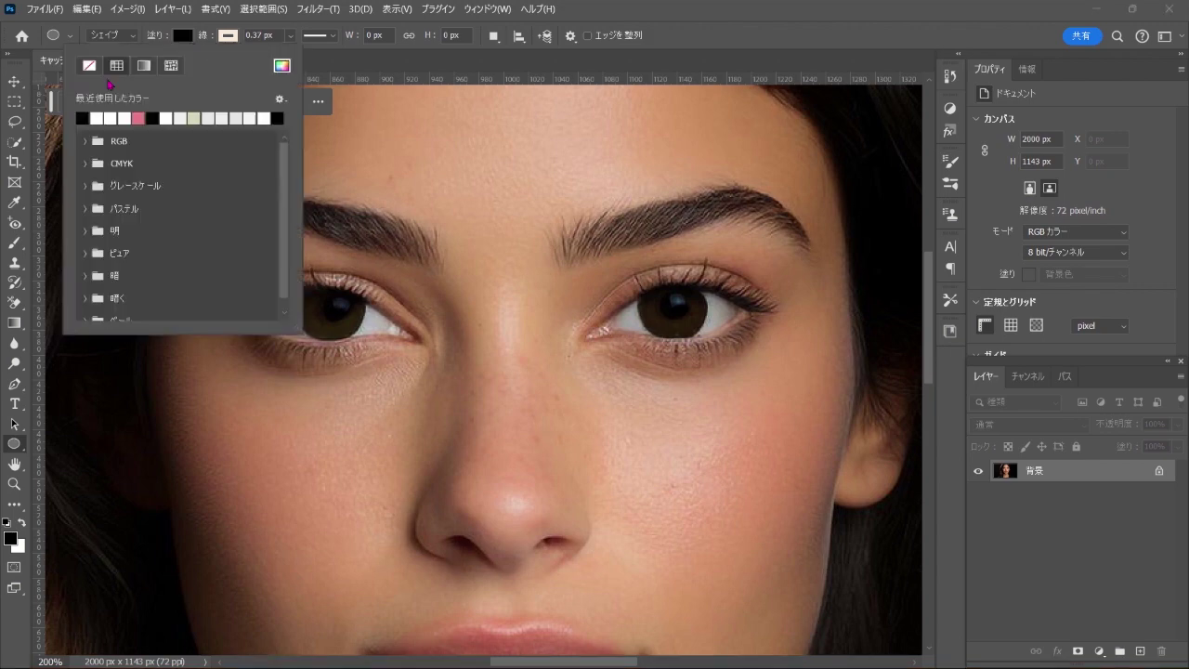
left_click(90, 67)
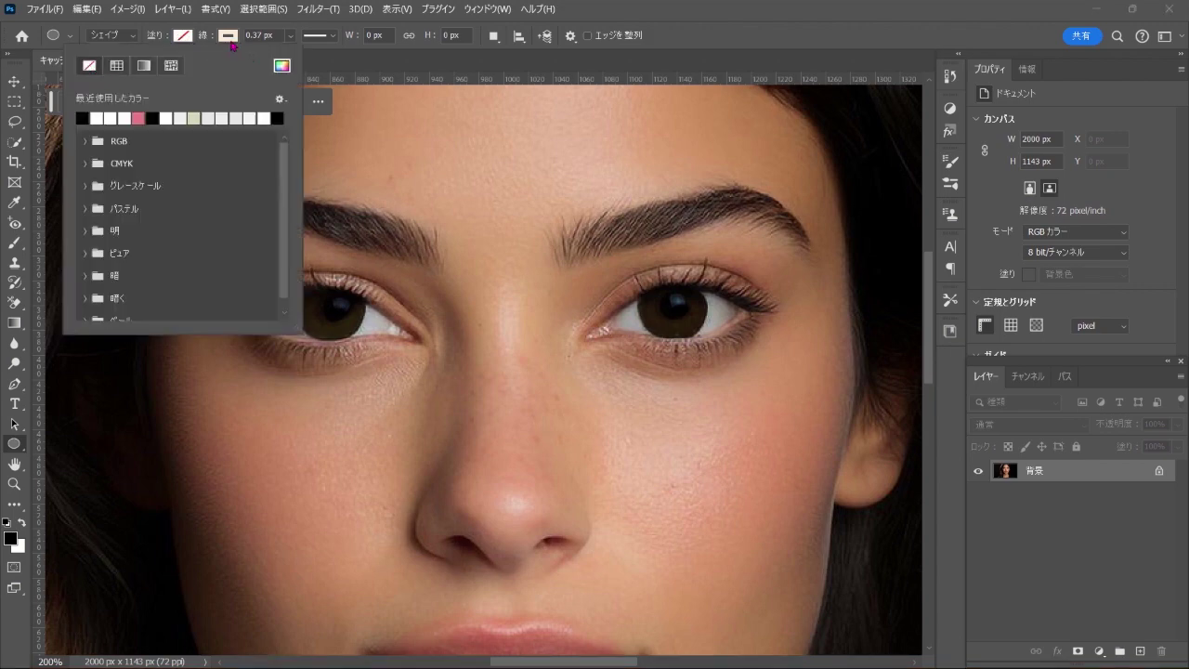
left_click(229, 37)
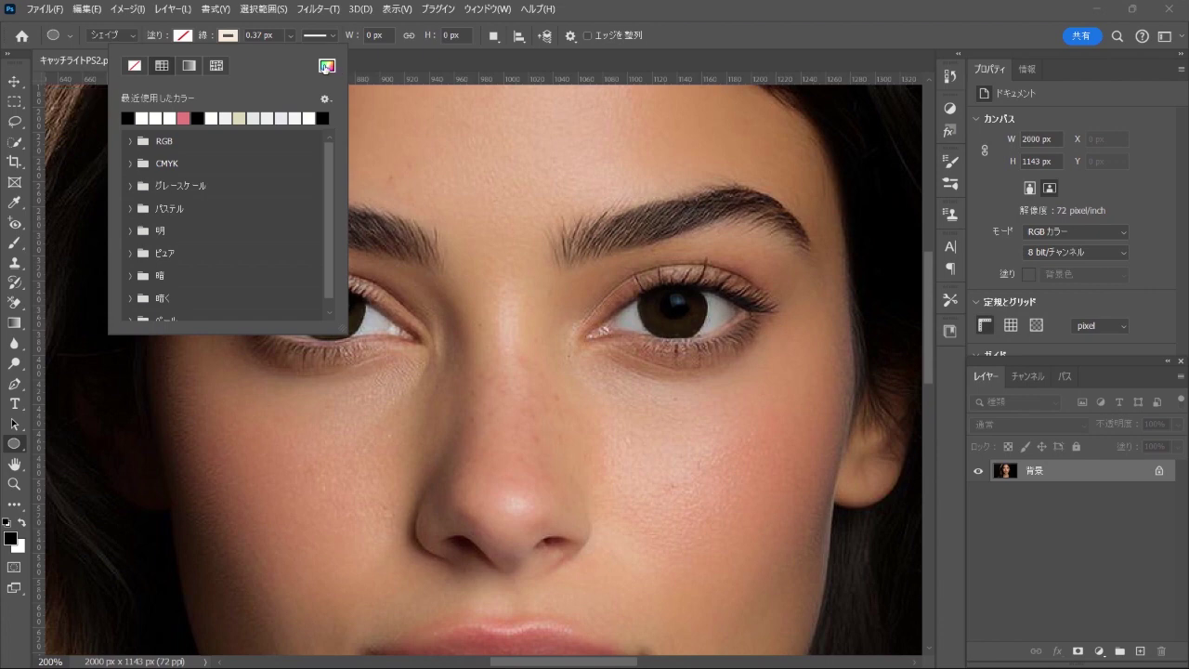
left_click(325, 66)
left_click_drag(742, 147, 727, 129)
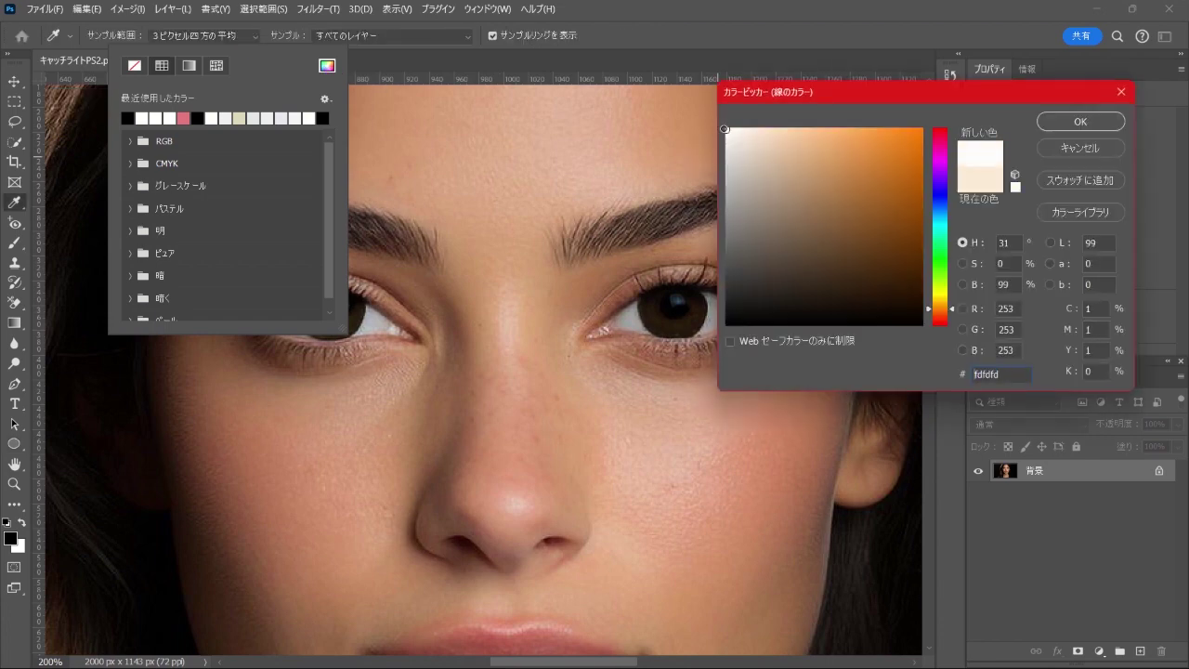
left_click(1067, 127)
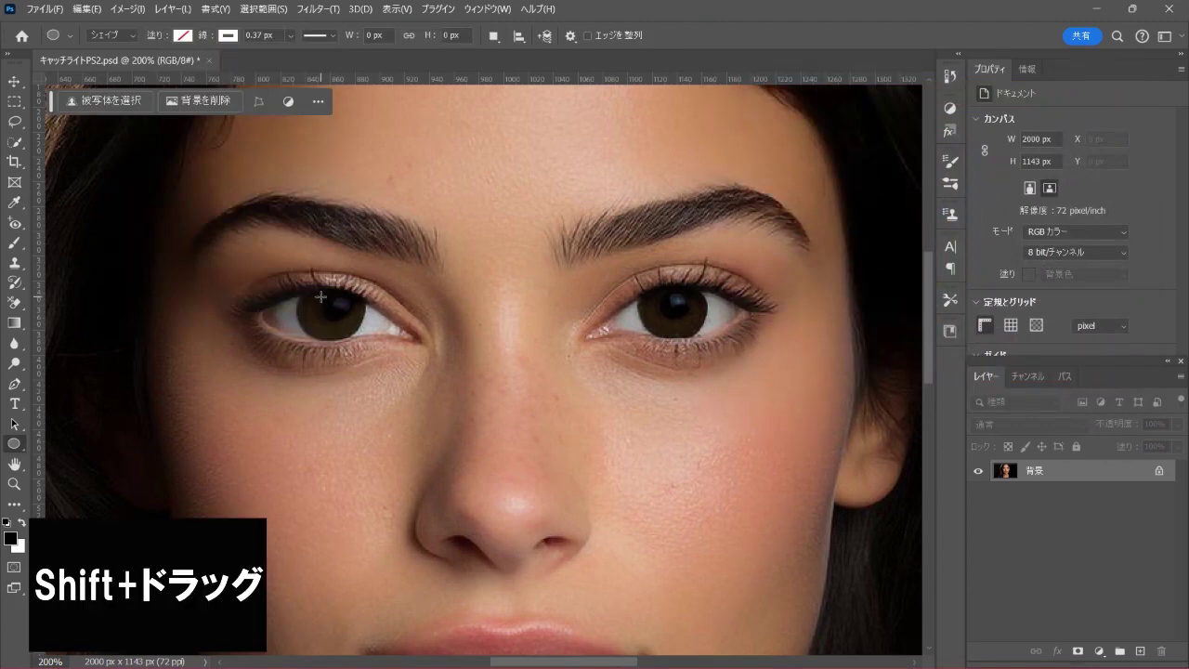
left_click_drag(321, 296, 339, 314)
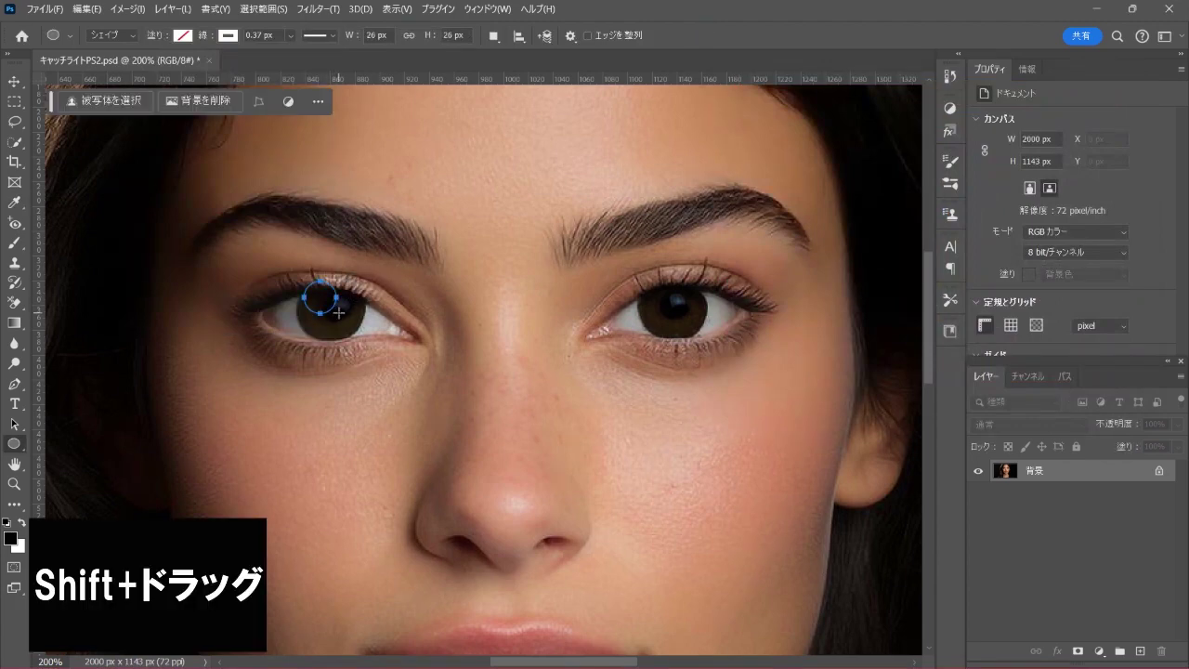
Thicken the circle's outline to 1.22 px and centre it on the left pupil.
left_click(291, 37)
left_click_drag(293, 56, 297, 57)
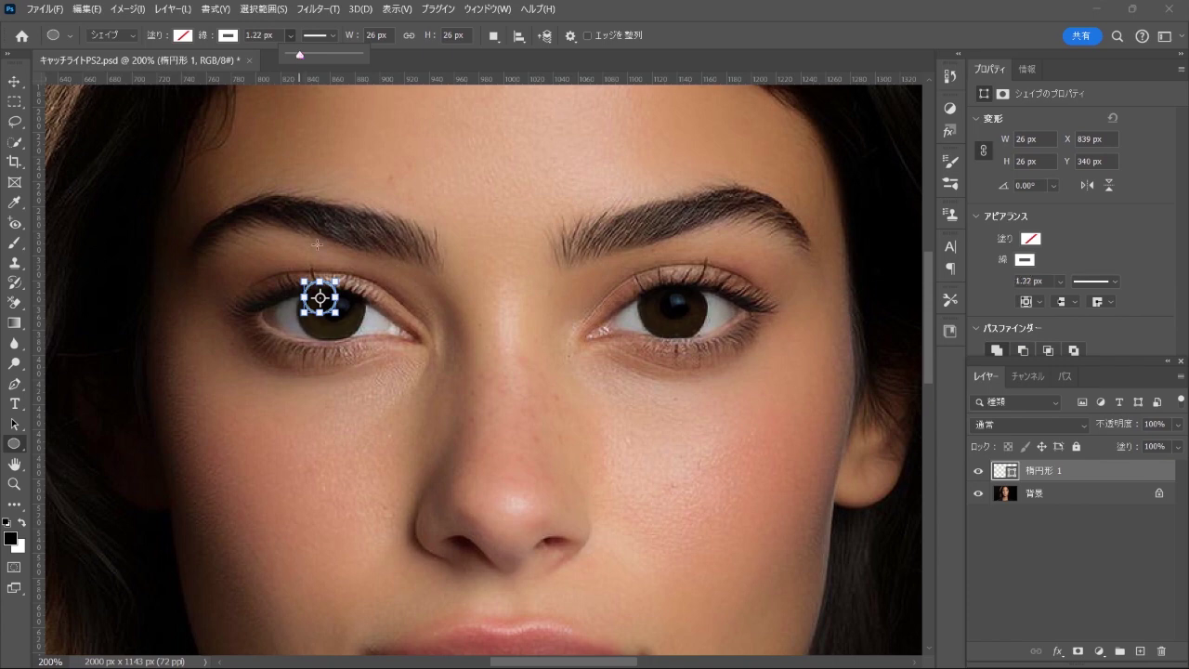
key("v")
left_click_drag(327, 286, 336, 294)
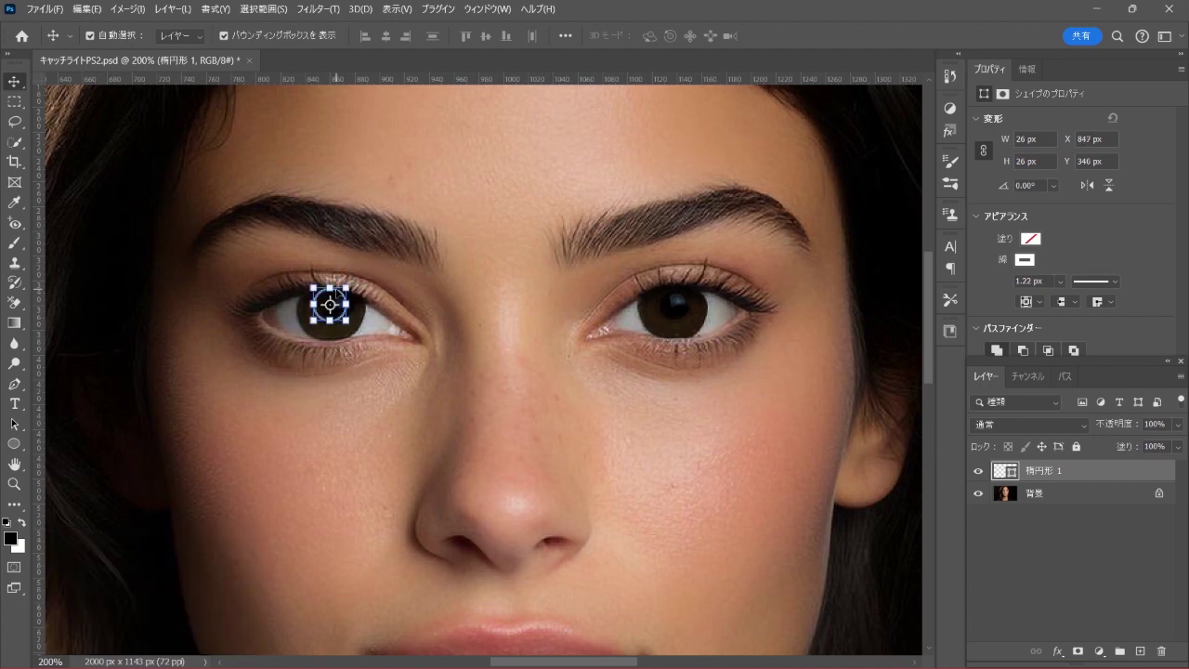
left_click(14, 101)
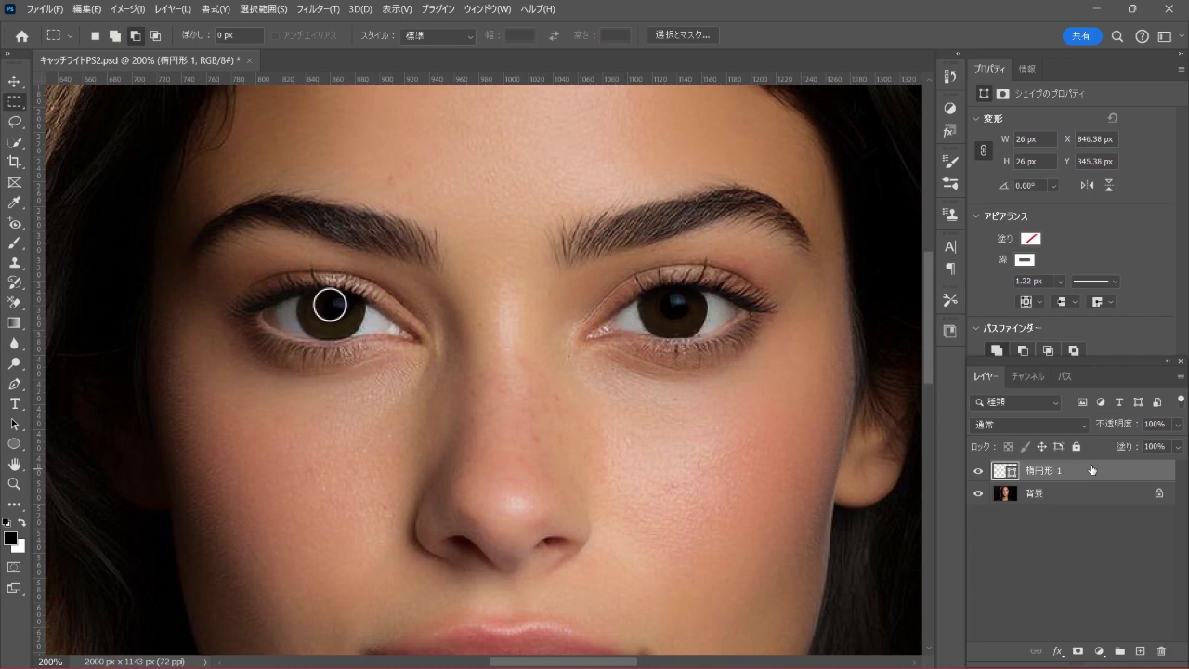
Set the ellipse layer's fill to 0%.
left_click(1179, 448)
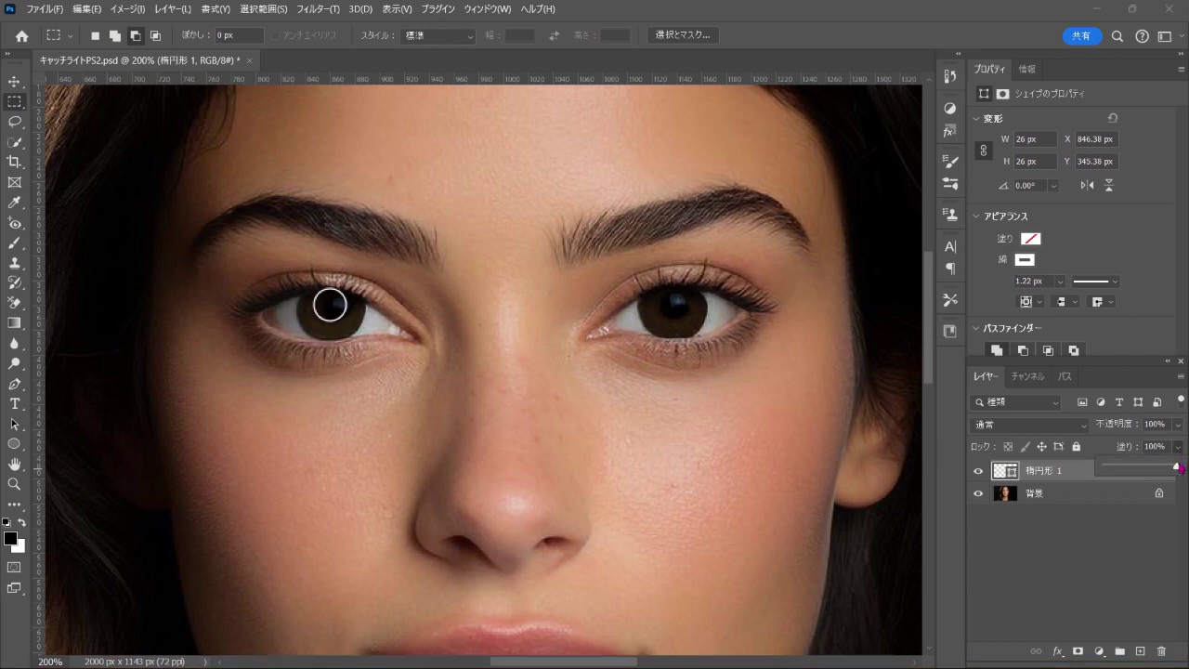
left_click_drag(1177, 468, 1092, 470)
left_click(1115, 475)
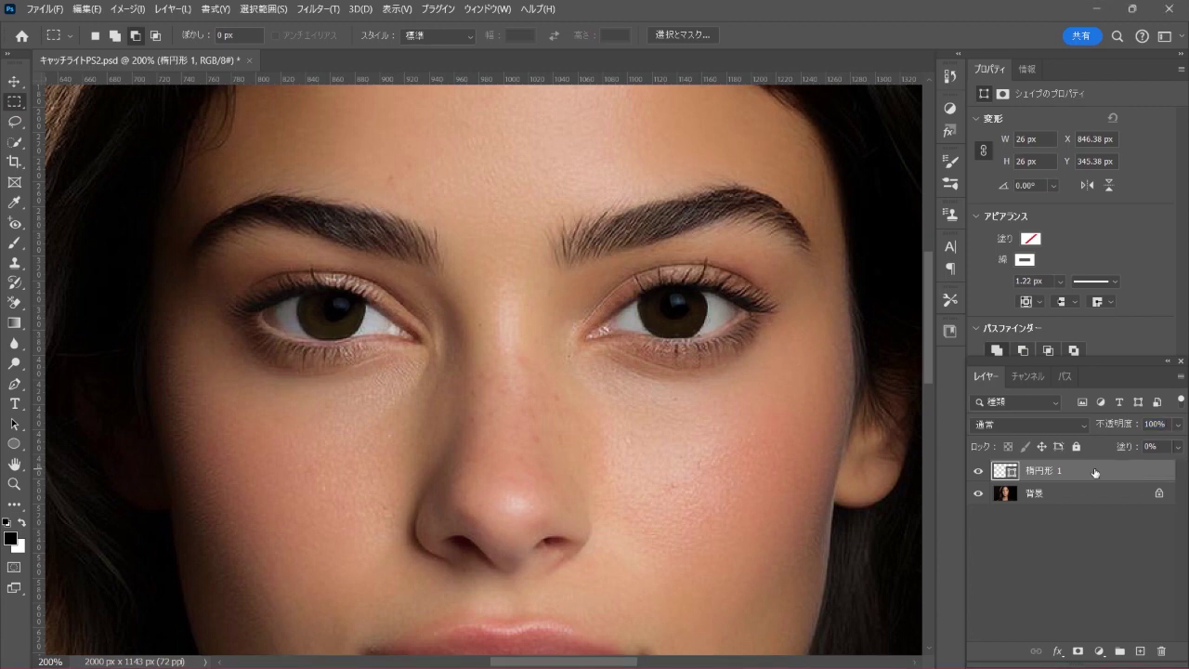
Add Stroke, white Inner Glow and Outer Glow (Screen, 35%) effects to the 楕円形 1 layer.
double_click(1146, 475)
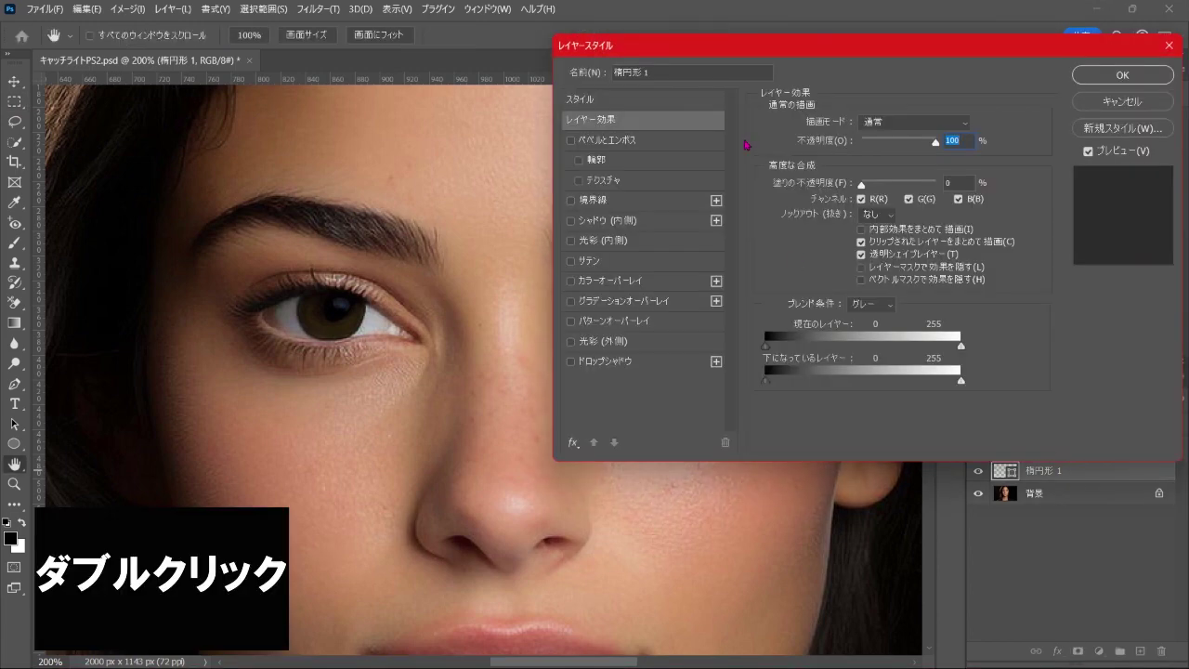
left_click_drag(666, 49, 663, 43)
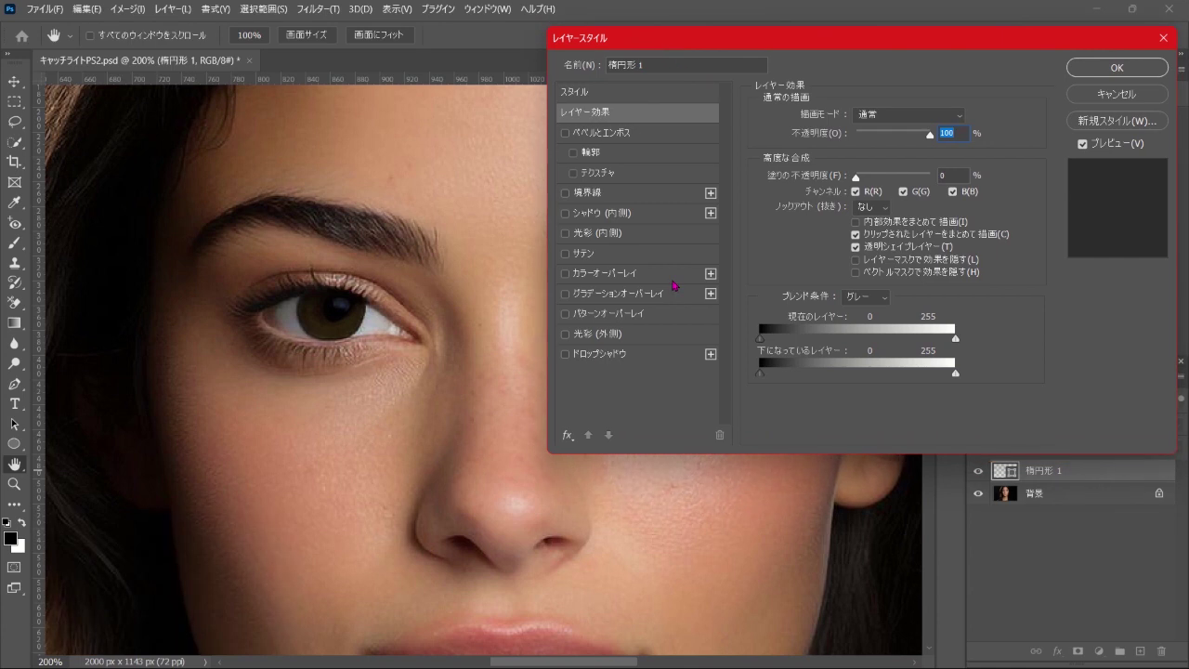
left_click(565, 193)
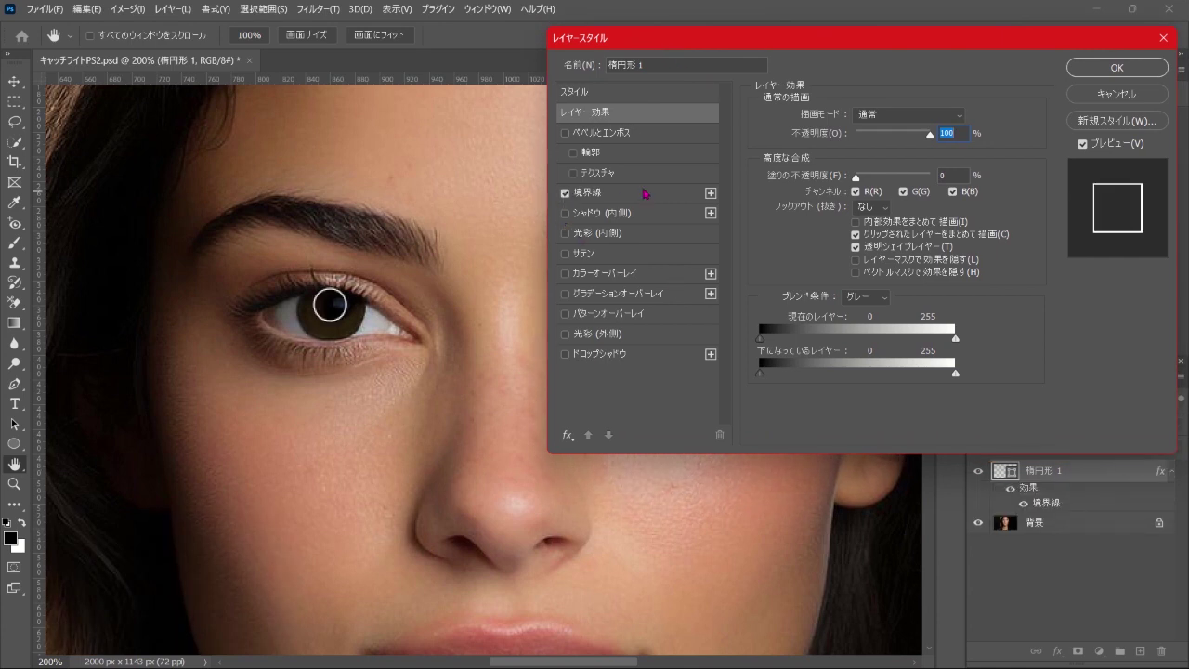
left_click(644, 194)
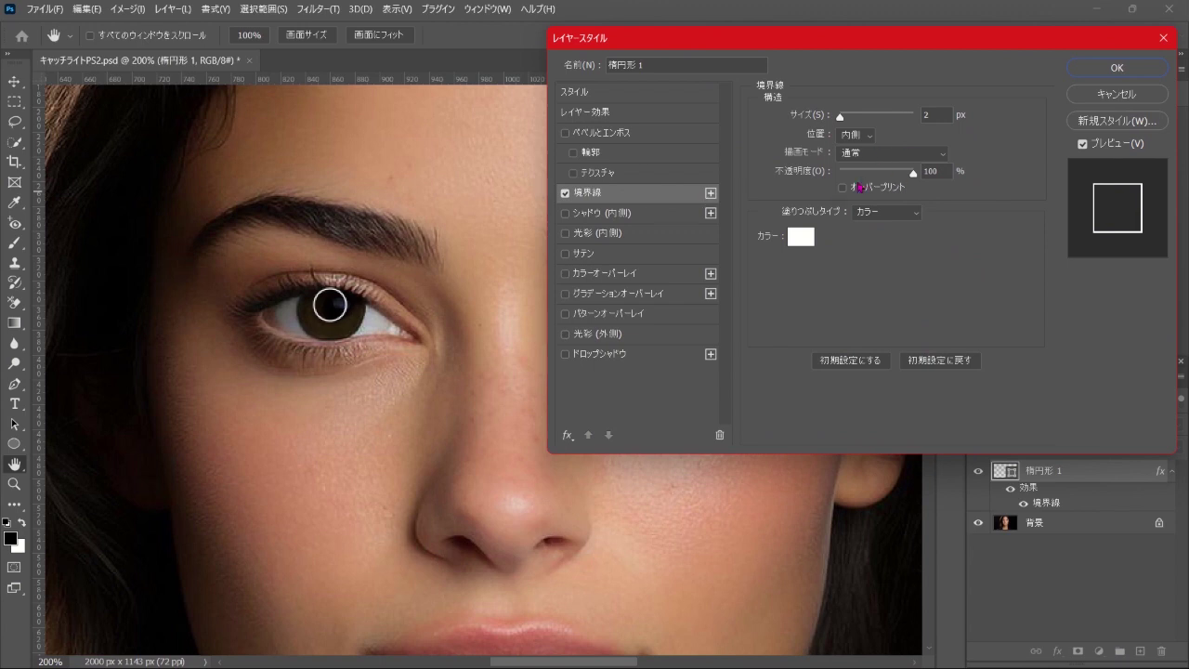
left_click(566, 234)
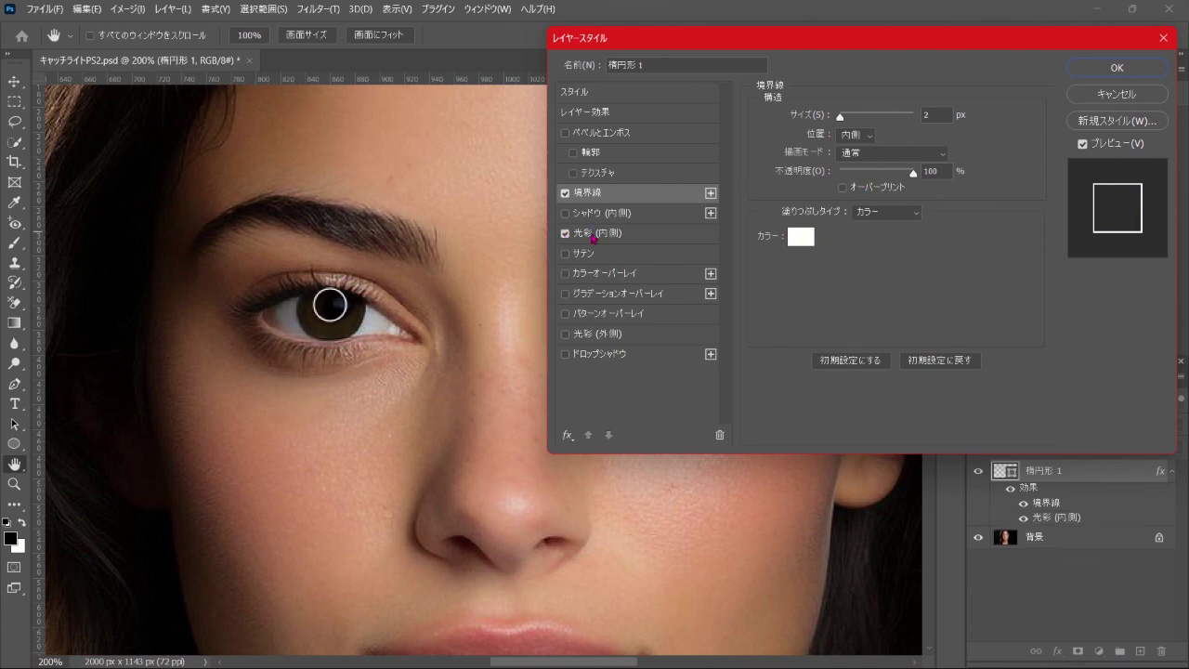
left_click(647, 234)
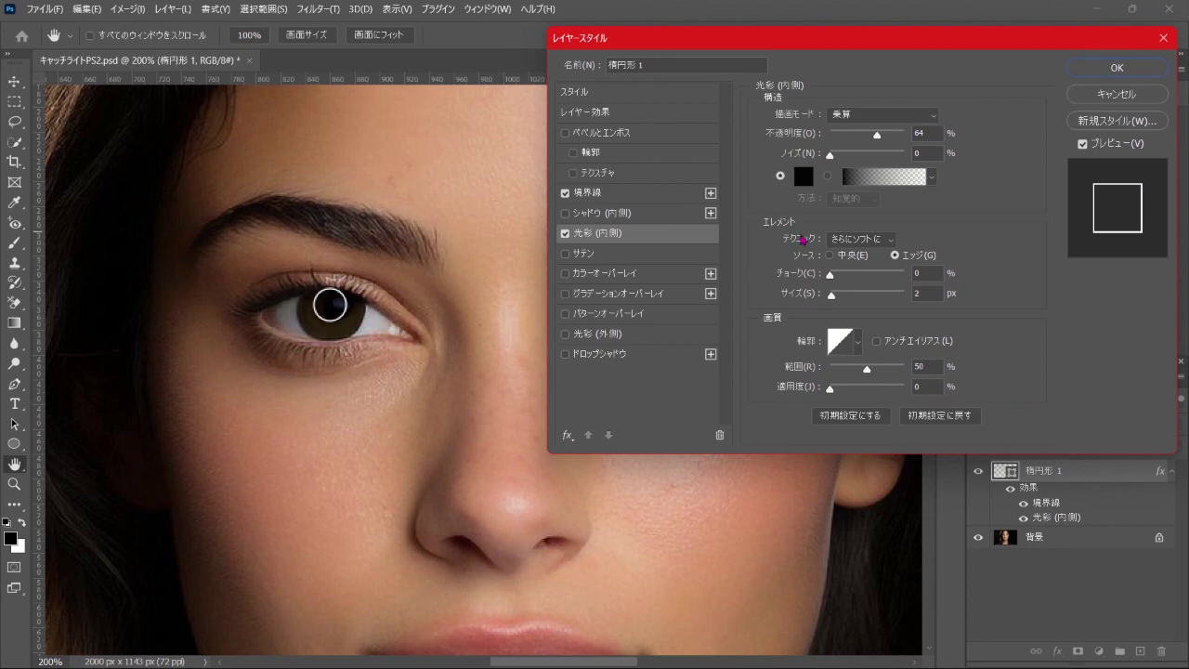
left_click(805, 177)
left_click_drag(743, 144, 720, 120)
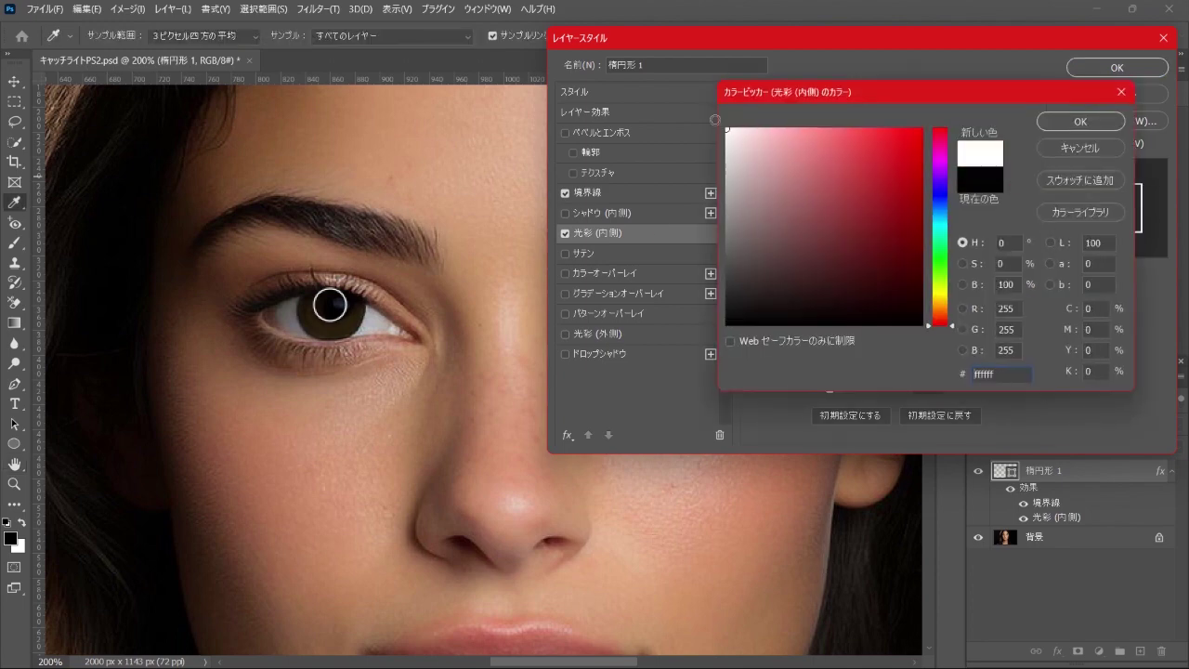
left_click(1057, 122)
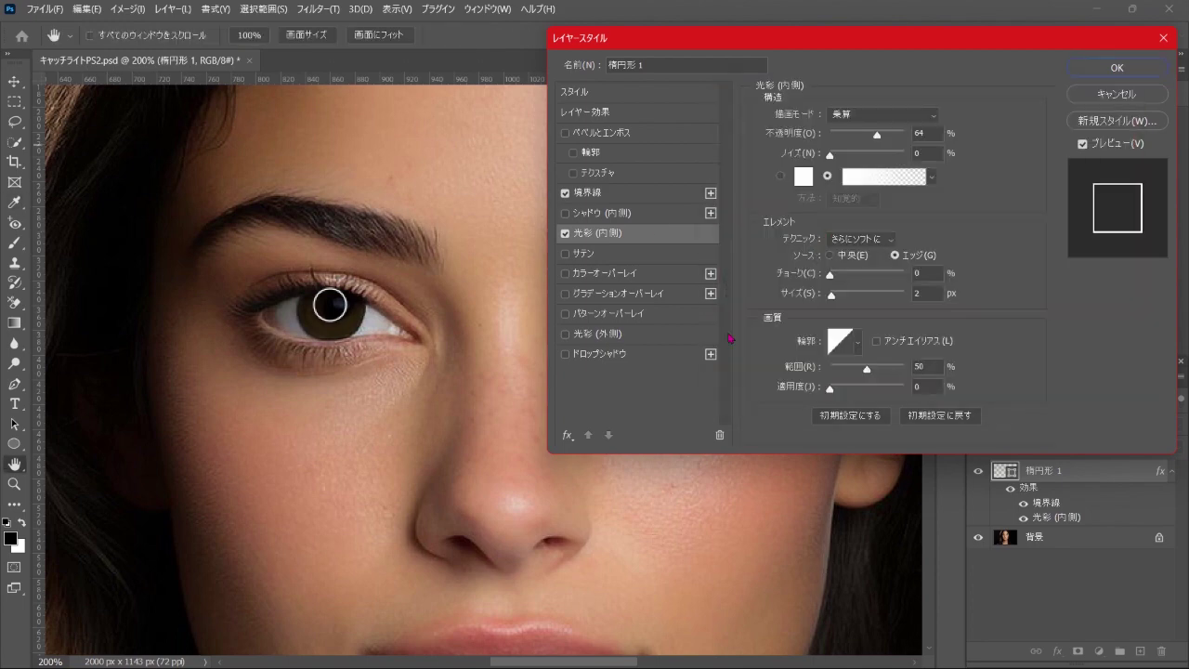
left_click(639, 336)
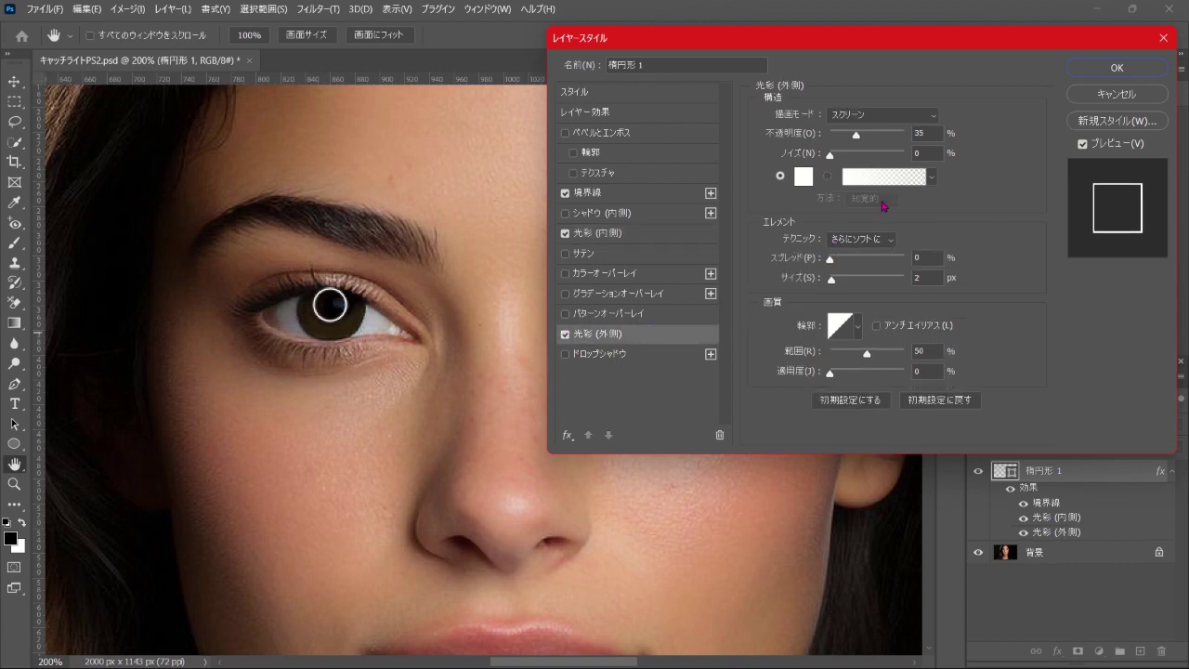
left_click(1111, 73)
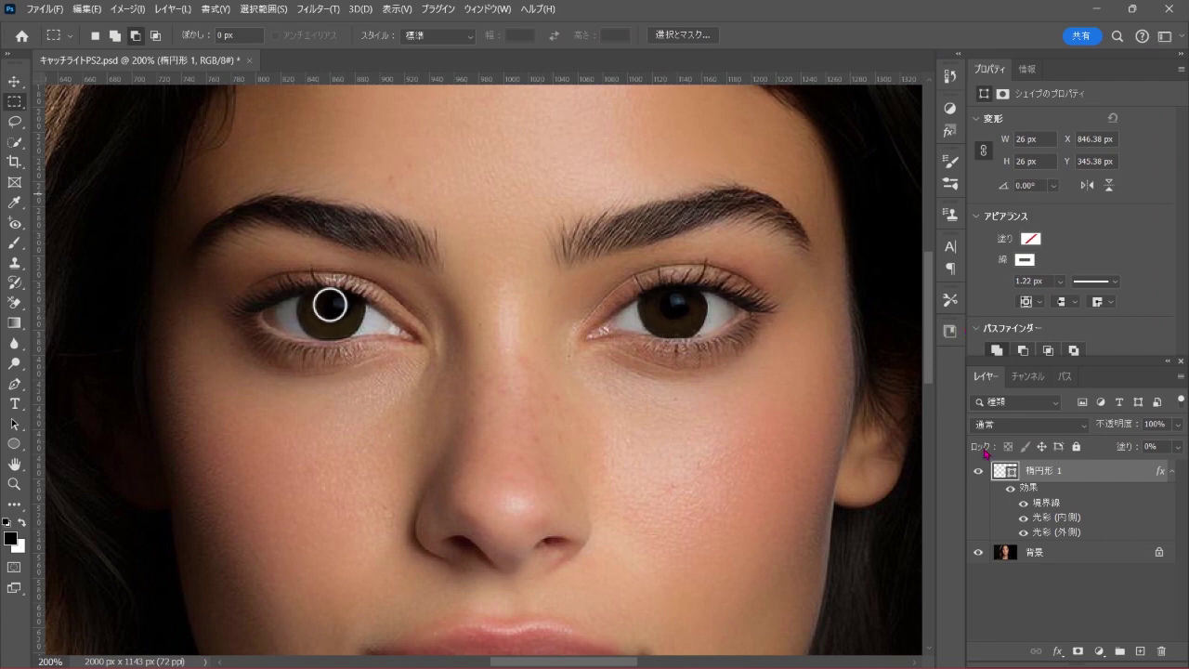
Convert 楕円形 1 to a smart object and apply a 0.5 px Gaussian Blur smart filter.
right_click(1128, 468)
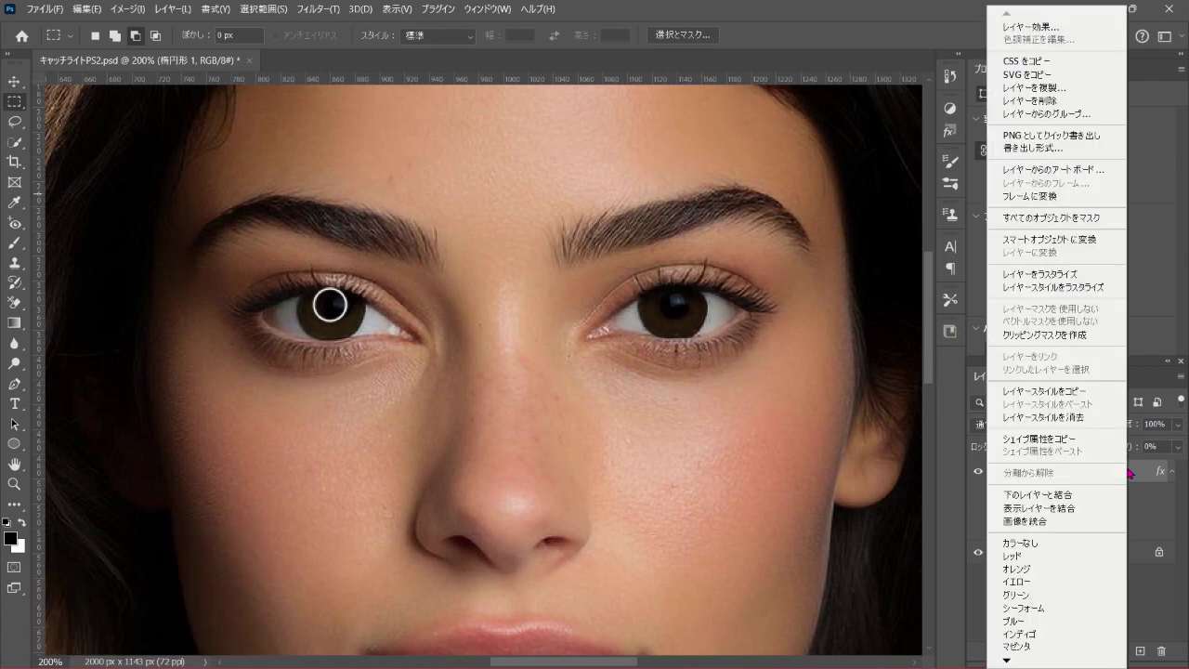
left_click(1106, 243)
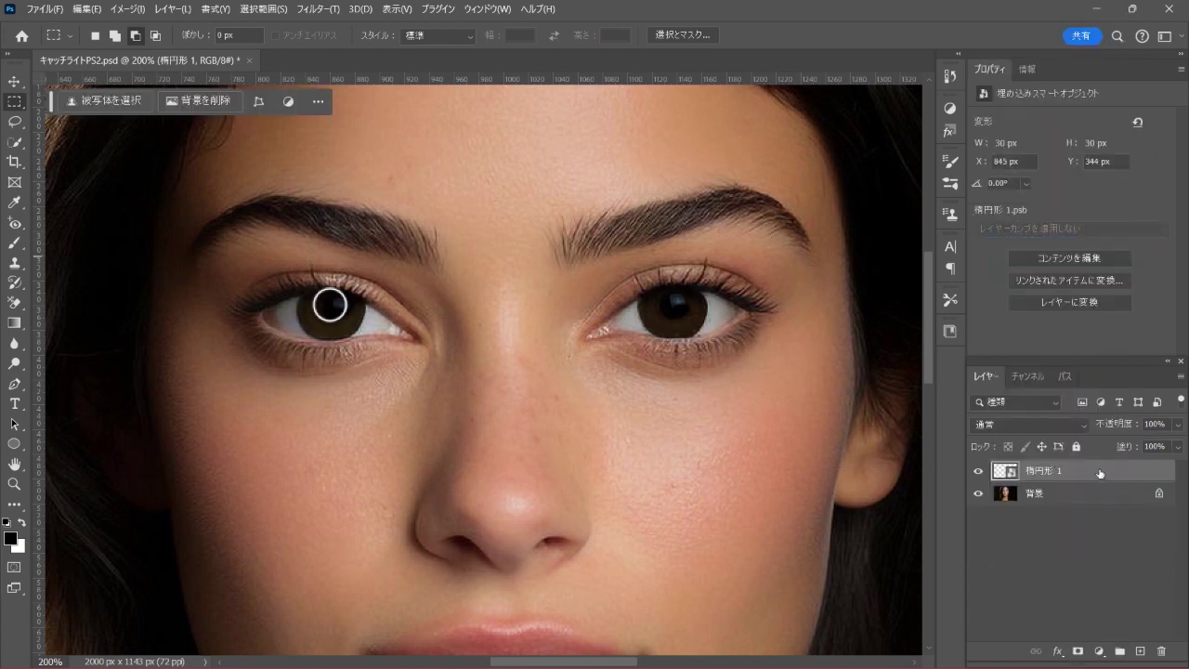
left_click(318, 9)
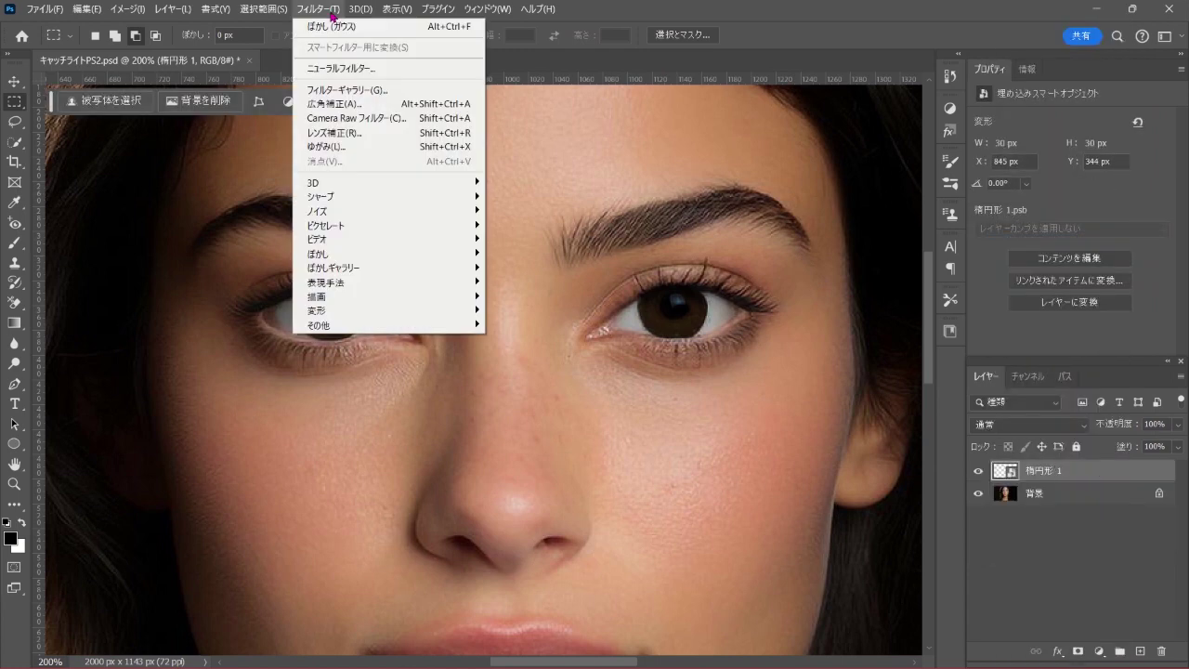
mouse_move(325, 253)
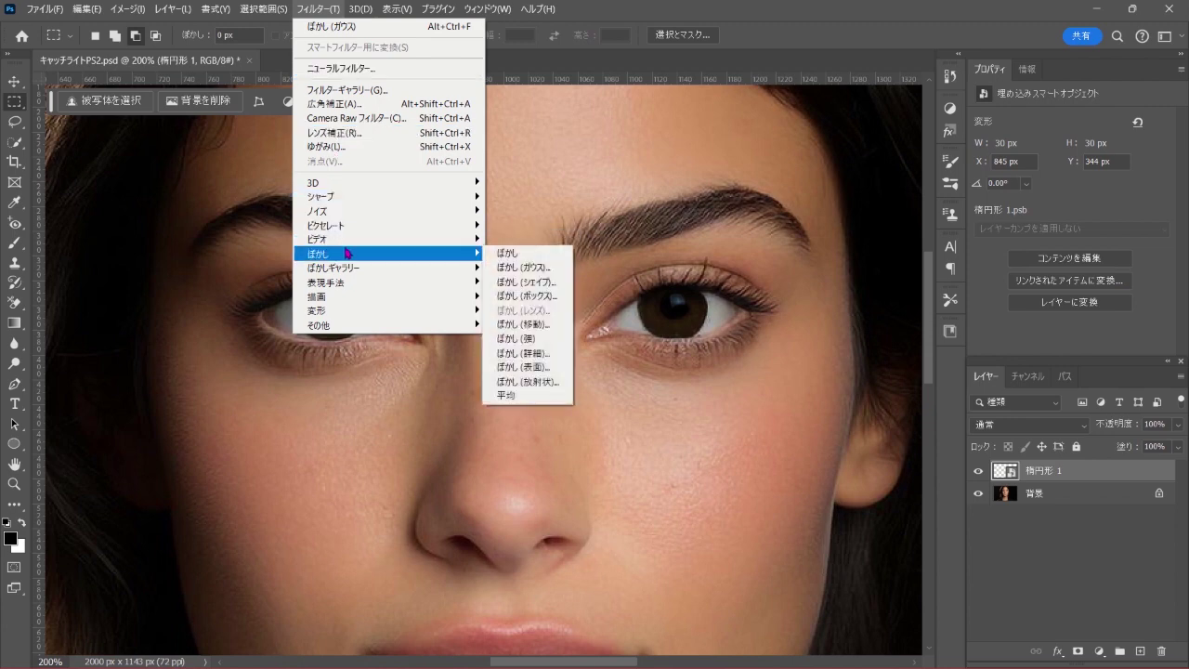
left_click(526, 268)
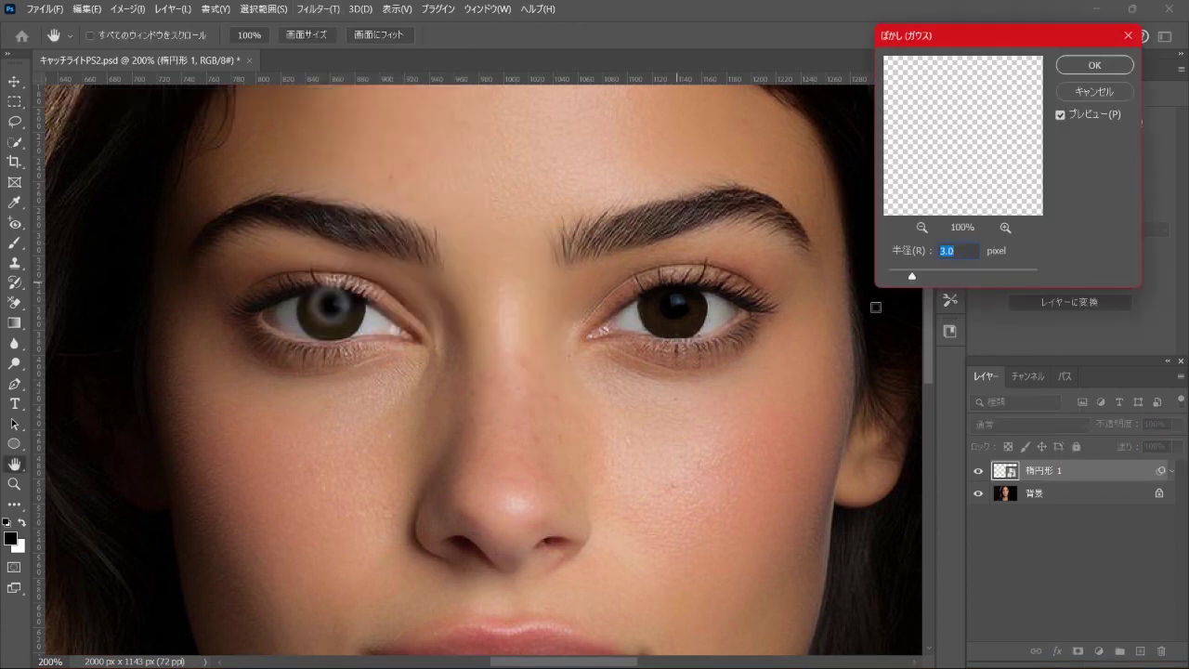
left_click_drag(912, 279, 892, 278)
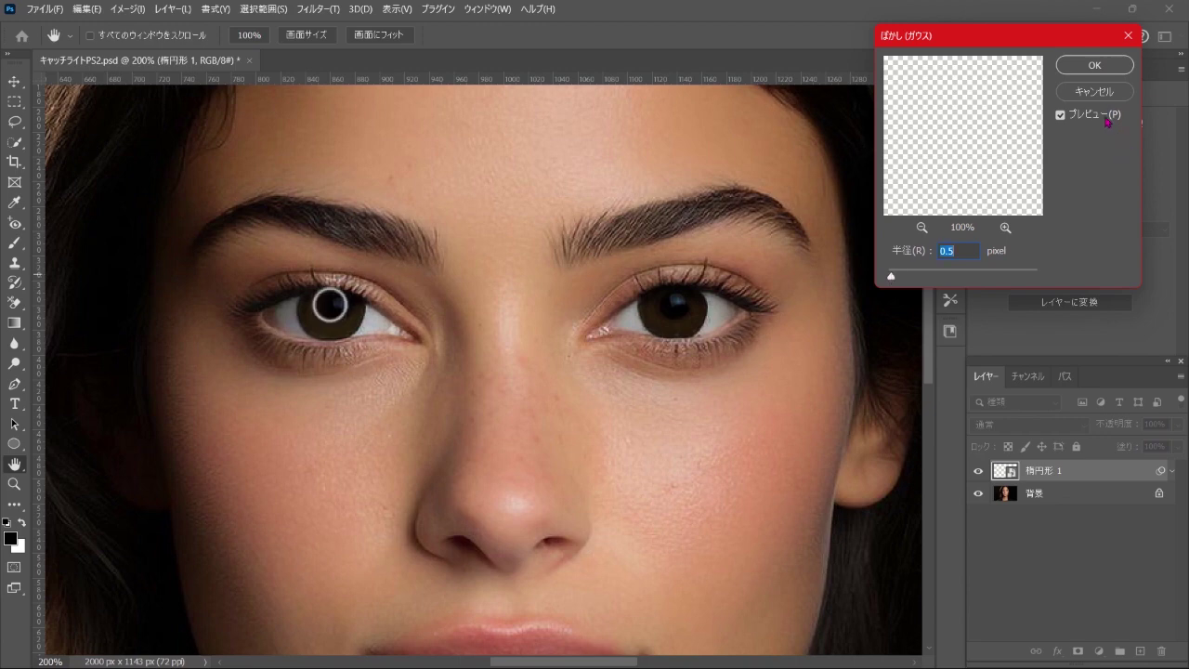
left_click(972, 250)
left_click(1094, 76)
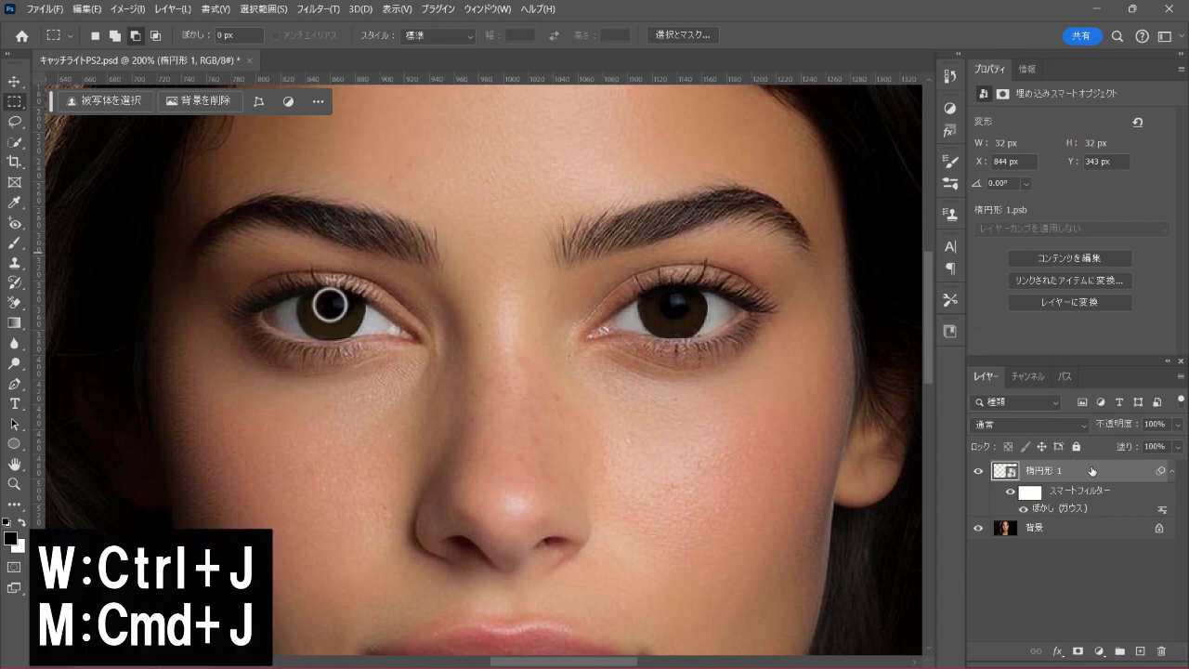
Duplicate the blurred ring onto the right pupil and add a new empty layer above it.
key("ctrl+j")
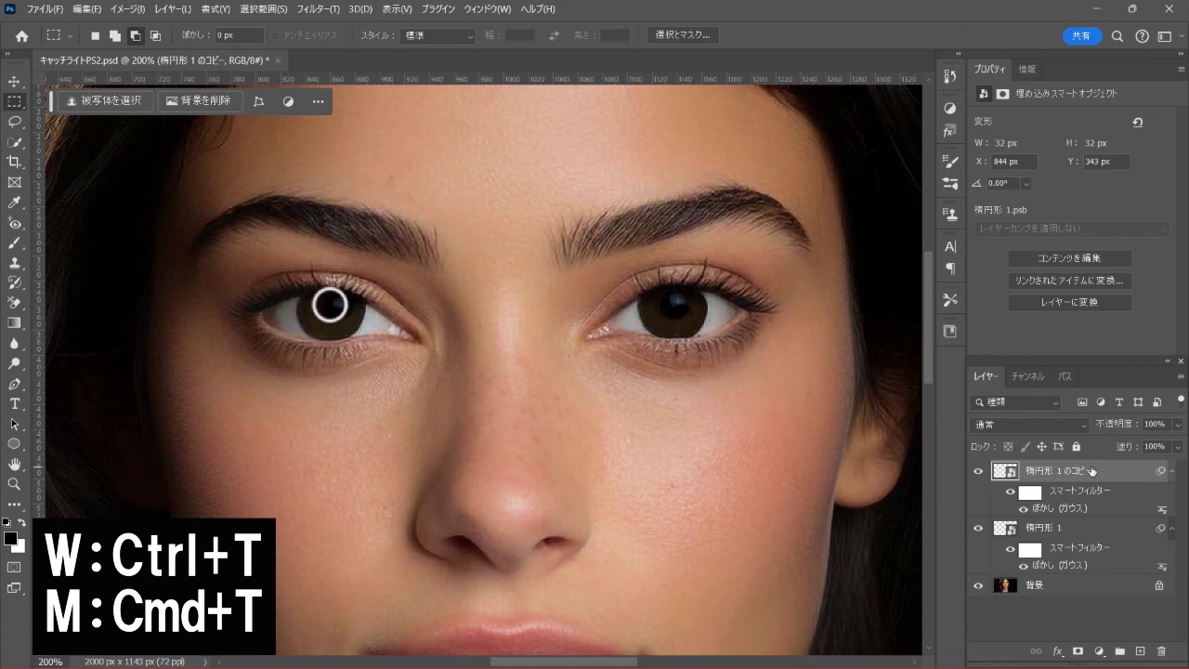
key("ctrl+t")
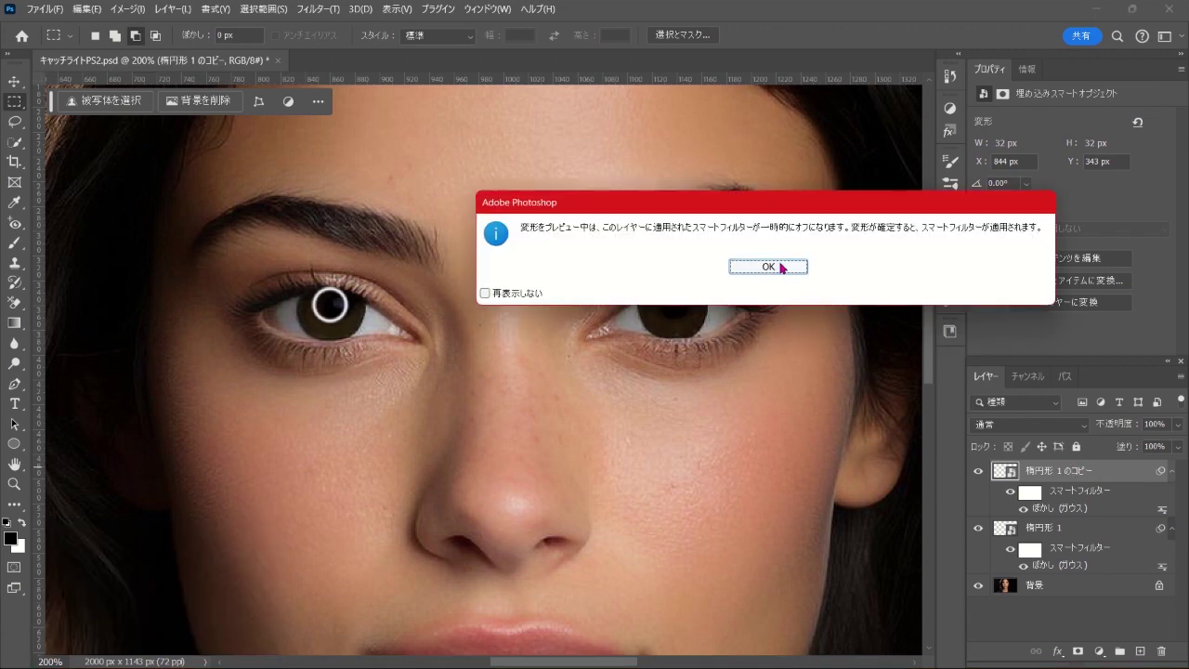
left_click(781, 268)
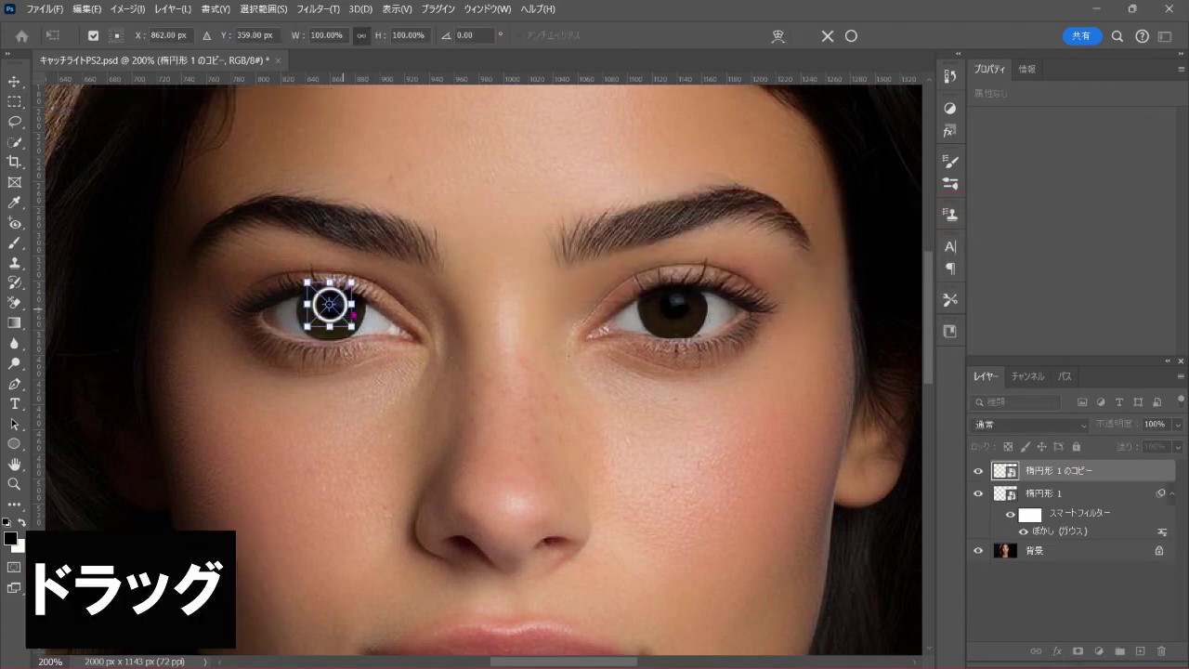
mouse_move(345, 314)
left_mouse_down()
mouse_move(699, 320)
mouse_move(691, 314)
left_mouse_up()
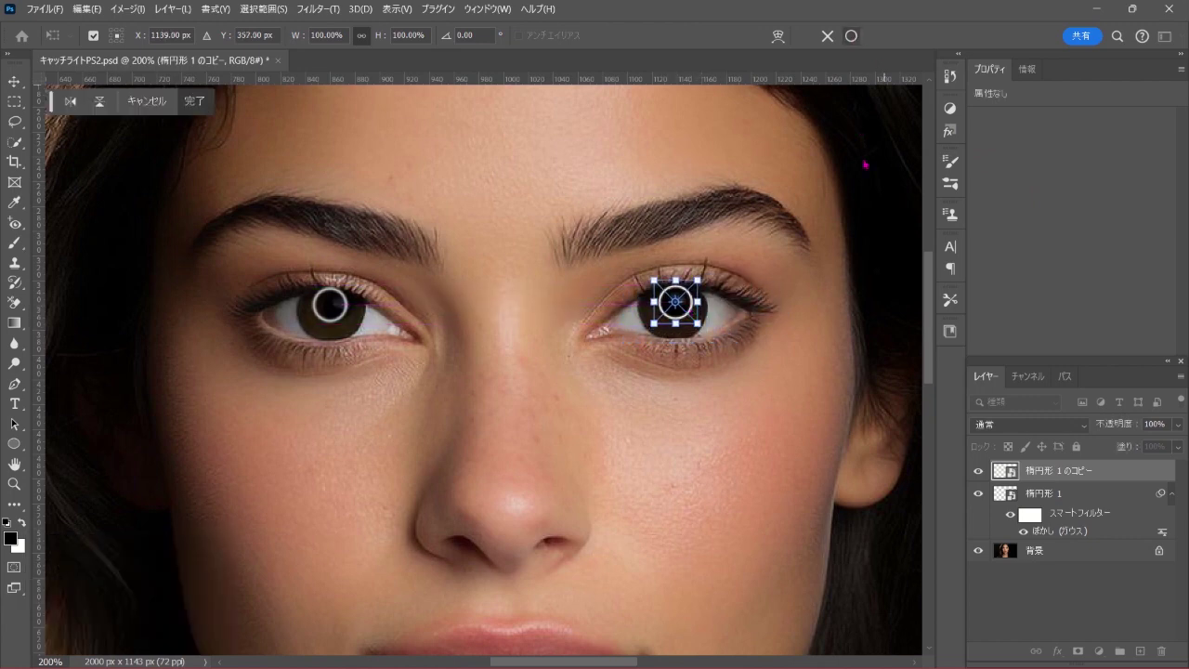
key("Return")
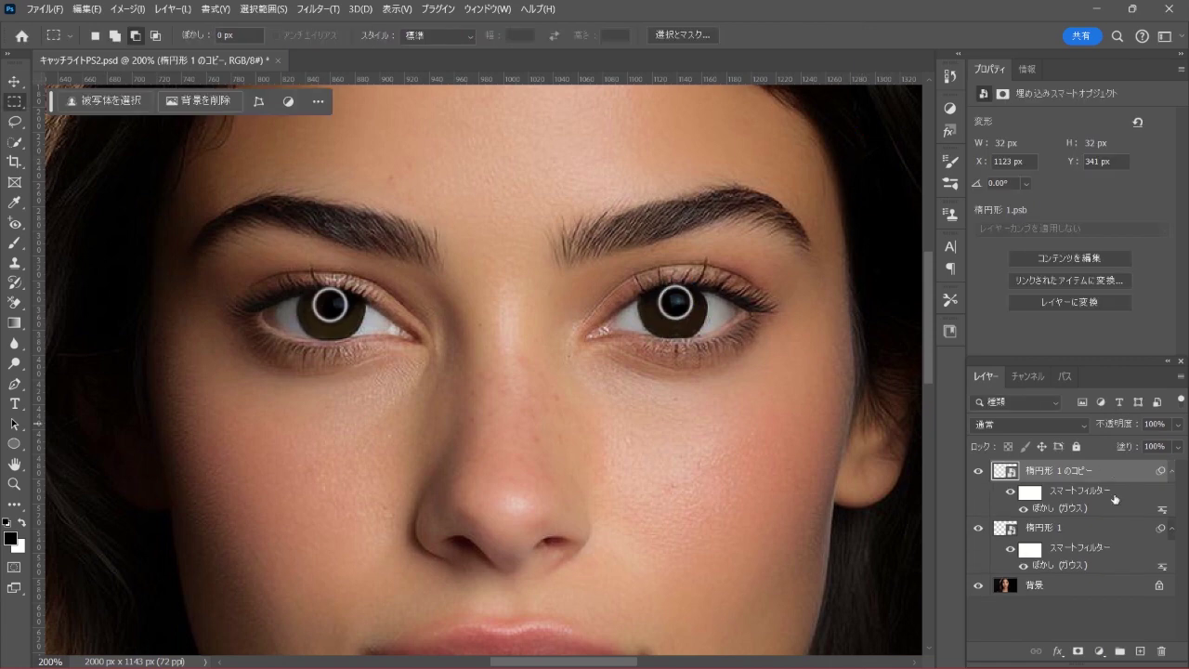
left_click(1141, 649)
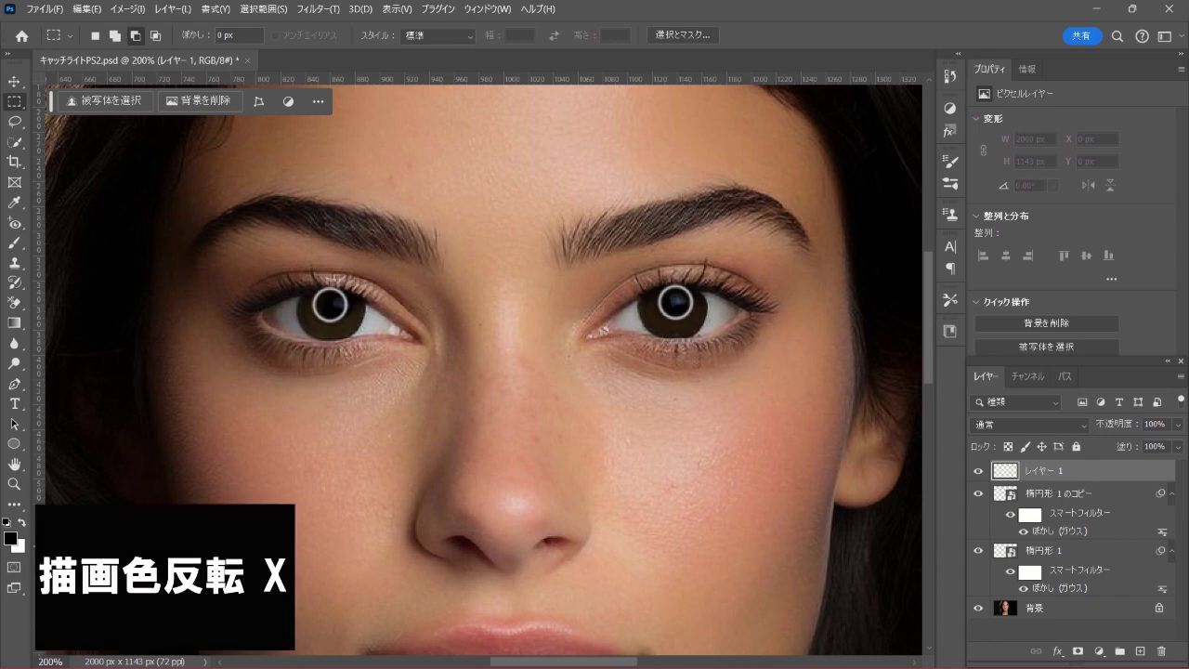
Make white the foreground colour and set the new layer's blend mode to Overlay.
left_click(22, 523)
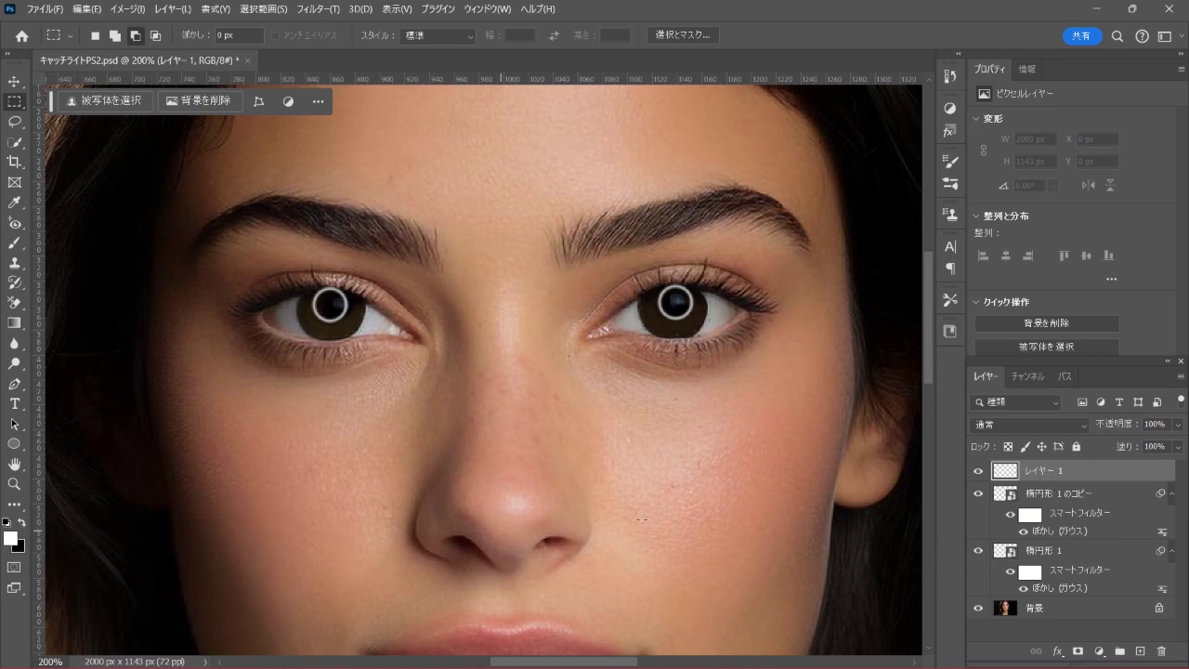
left_click(1038, 425)
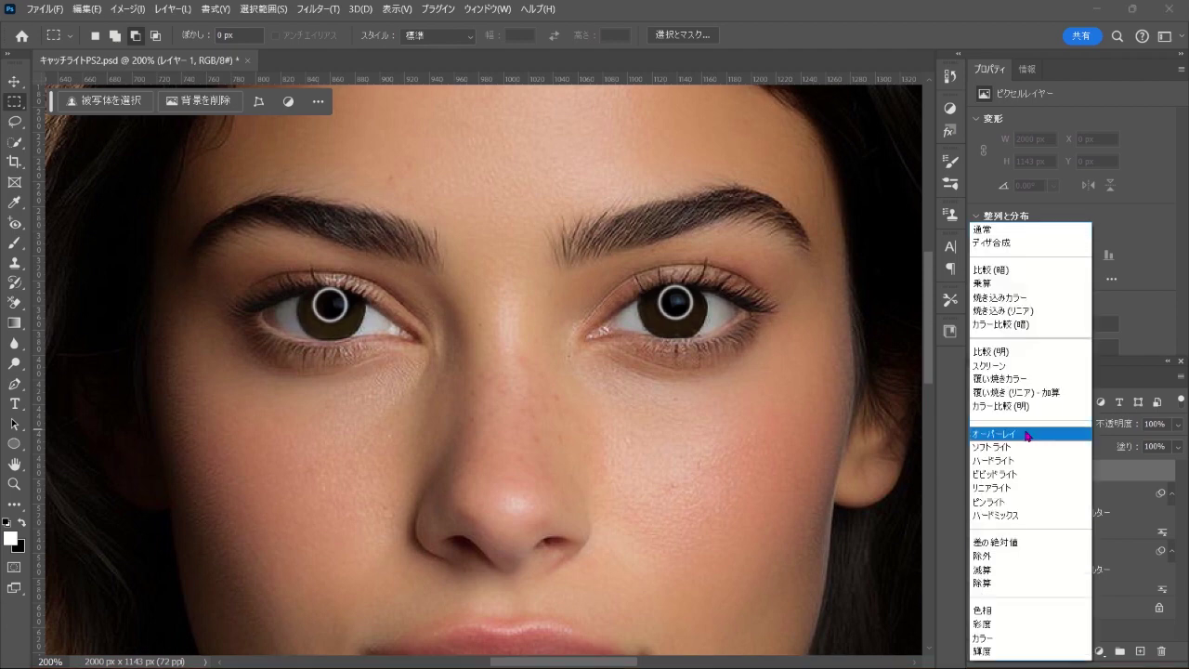
left_click(1055, 434)
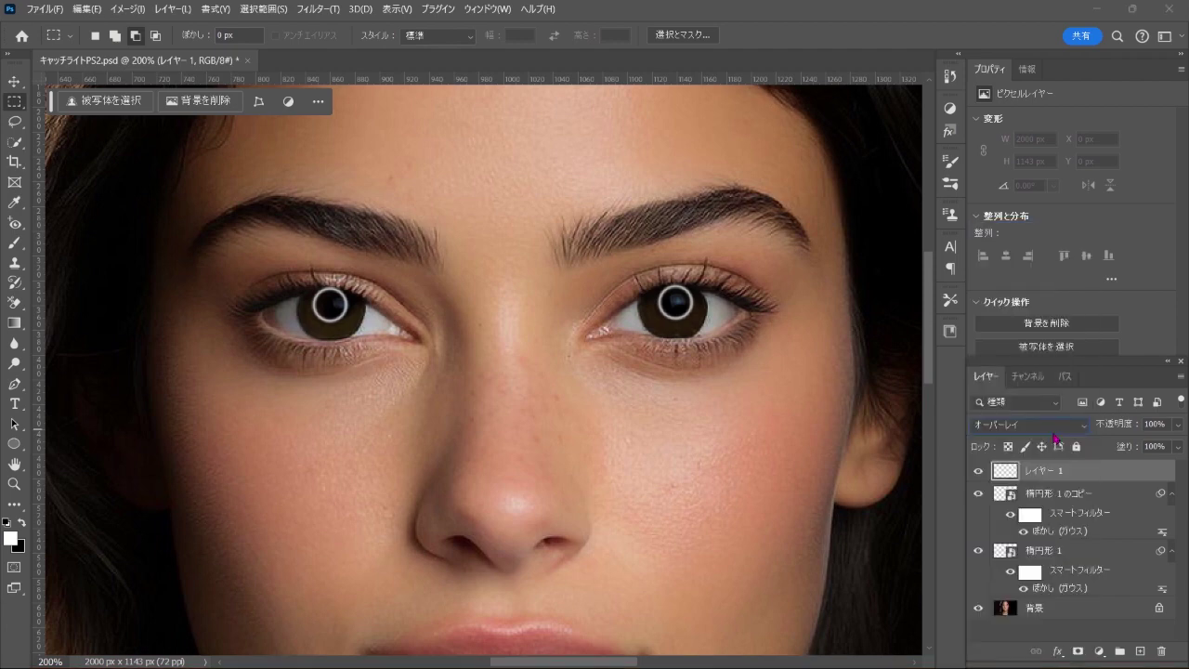
Paint over the lower part of both irises with a 66%-opacity white brush.
left_click(16, 246)
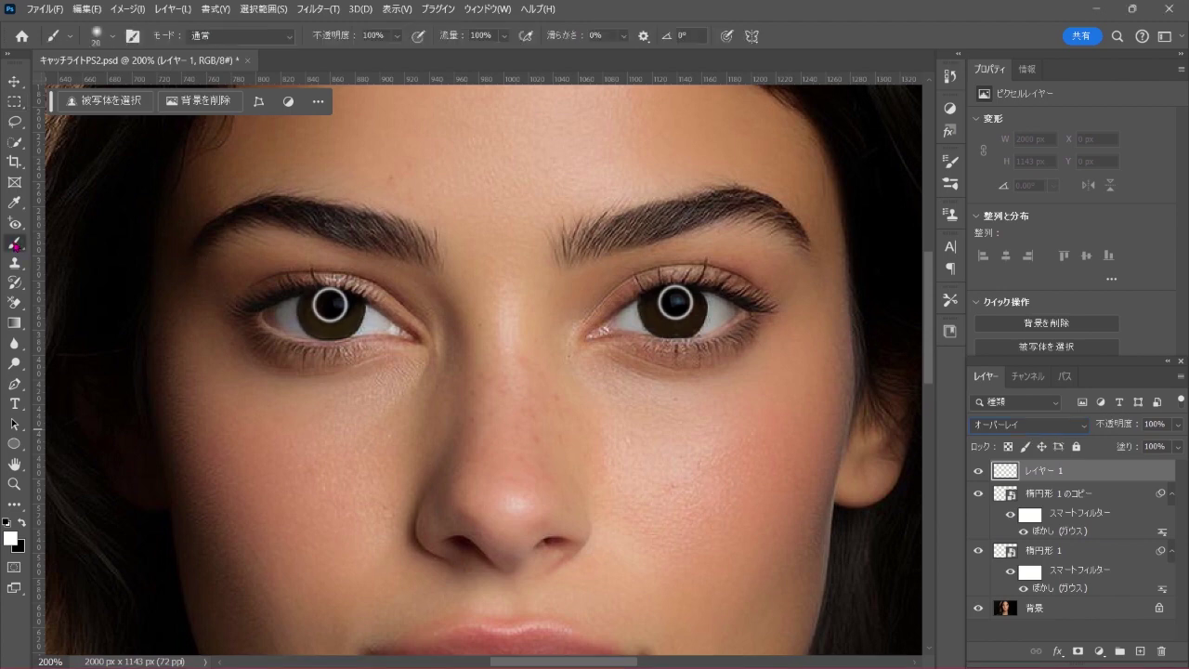
left_click(107, 243)
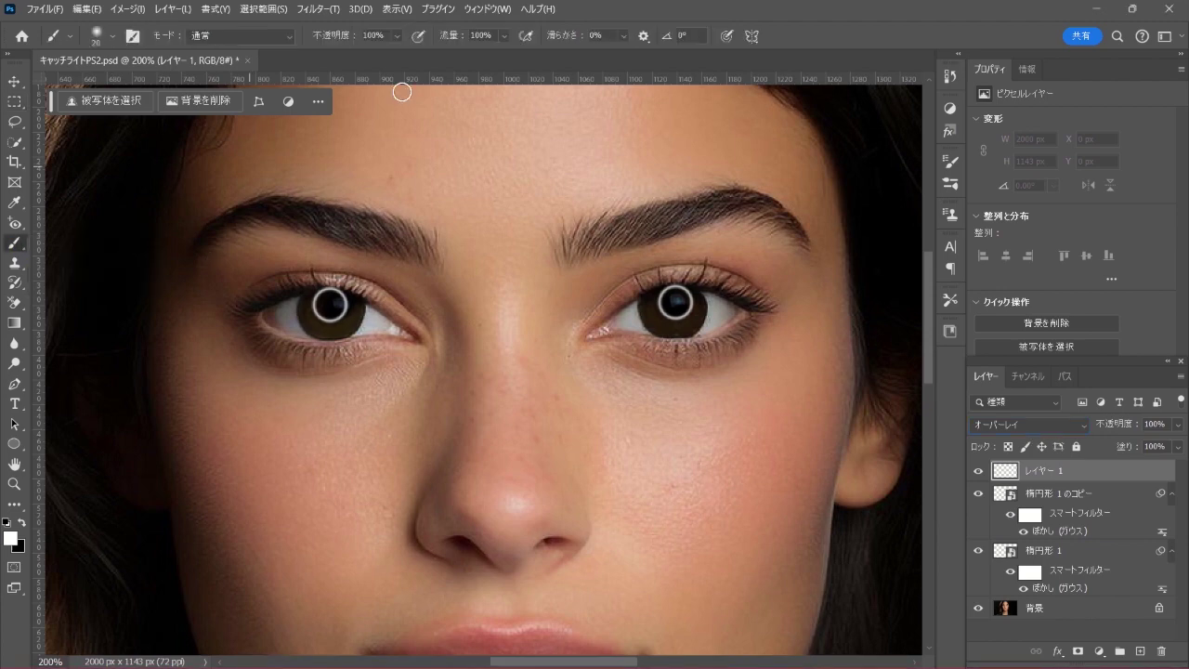
left_click(397, 36)
left_click_drag(412, 54, 394, 57)
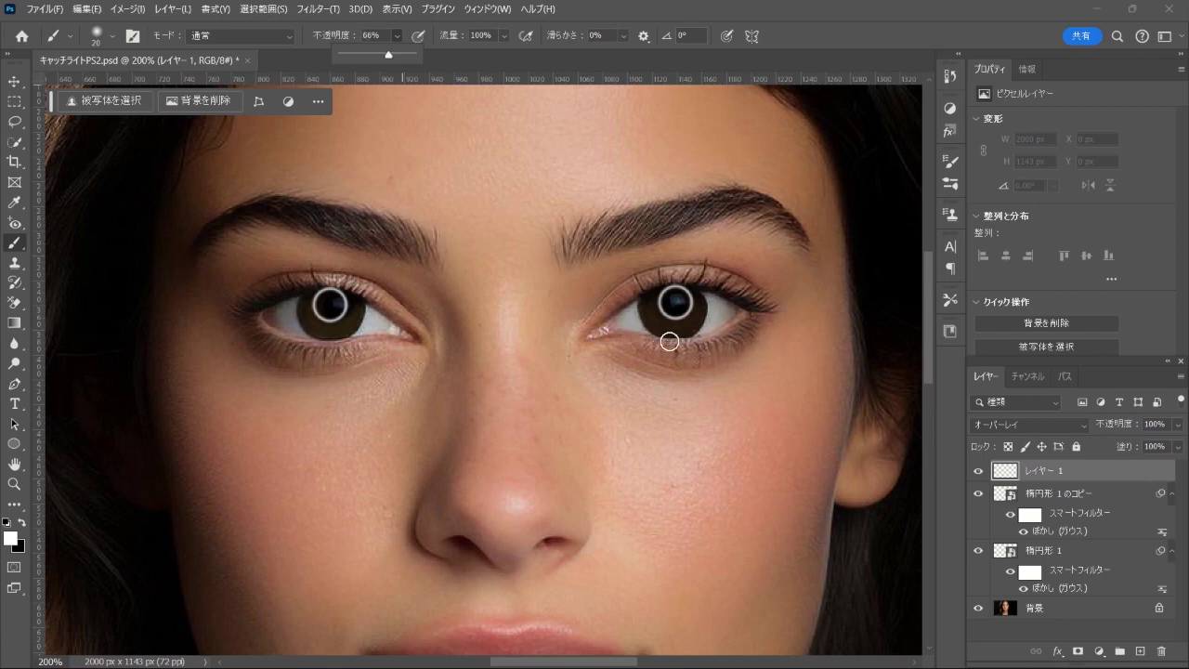
left_click_drag(660, 329, 678, 327)
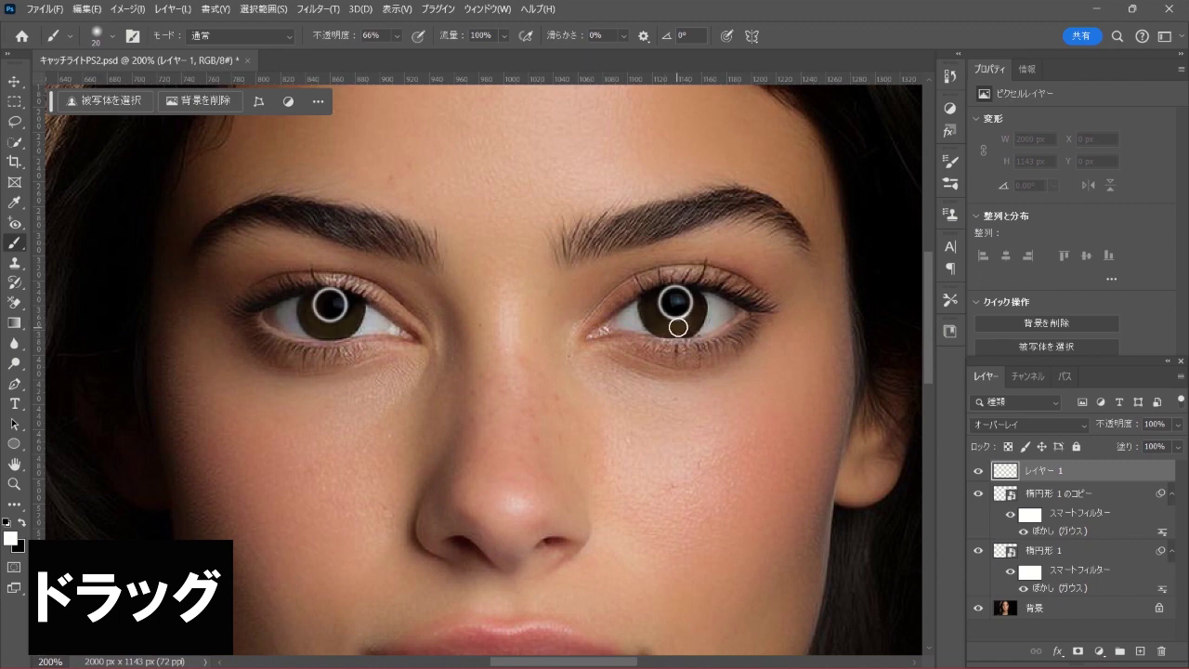
left_click_drag(678, 327, 685, 307)
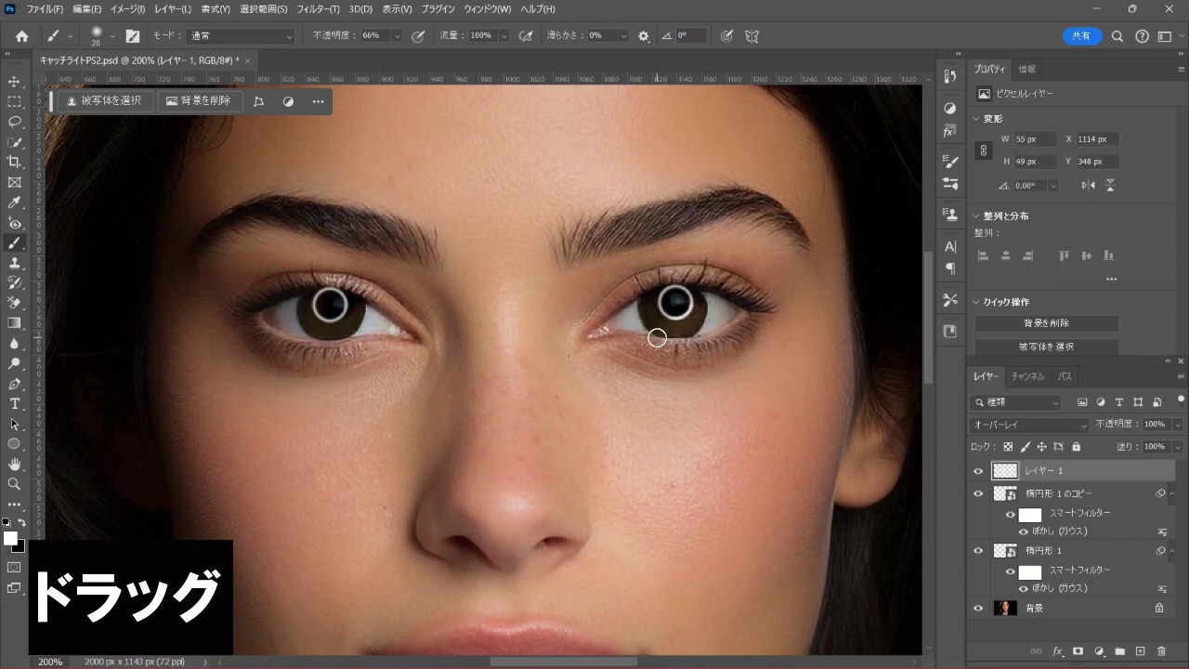
mouse_move(340, 345)
left_mouse_down()
mouse_move(346, 323)
mouse_move(410, 341)
left_mouse_up()
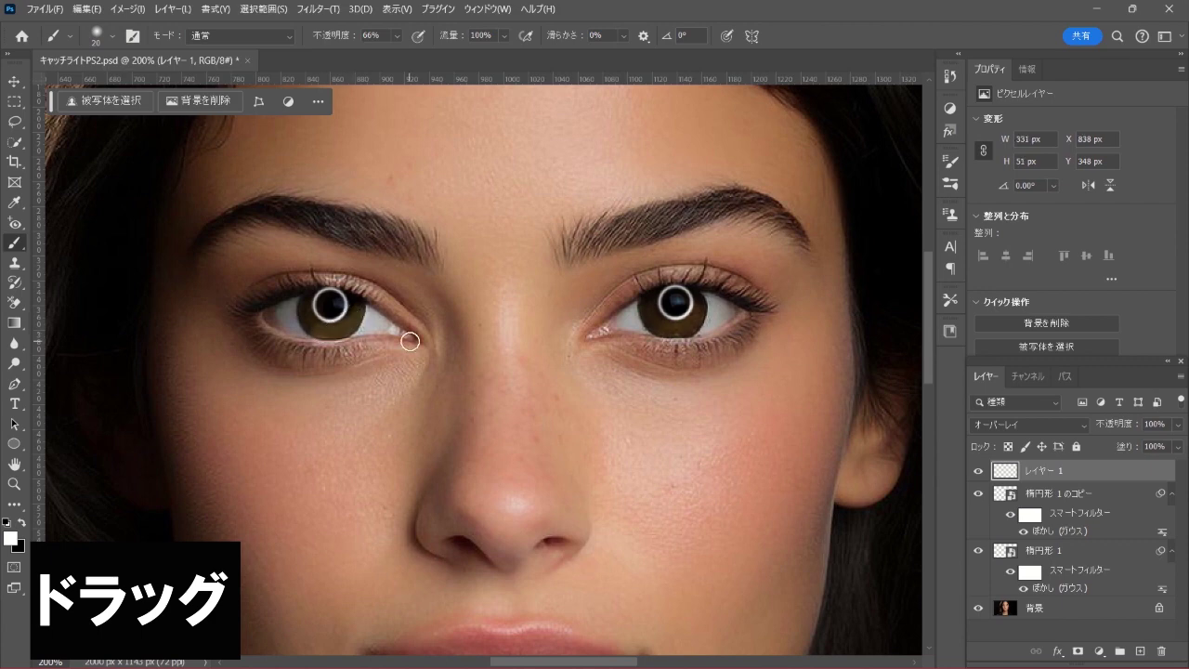
Convert レイヤー 1 to a smart object and apply a 2.9 px Gaussian Blur smart filter.
right_click(1099, 469)
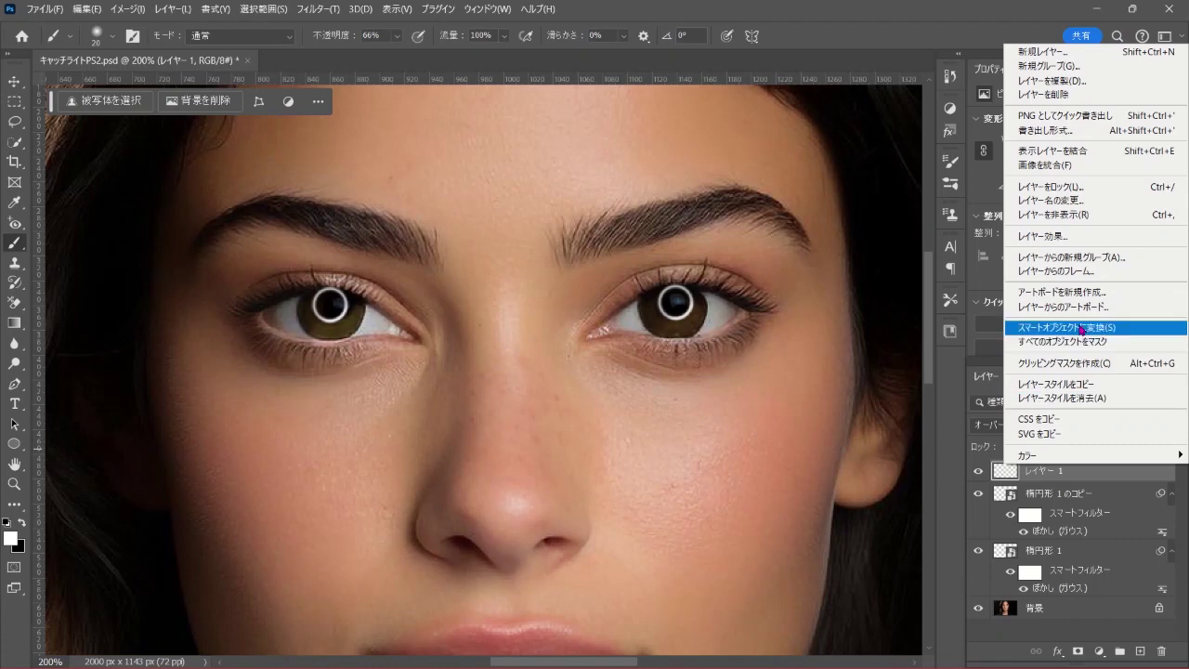
left_click(1081, 328)
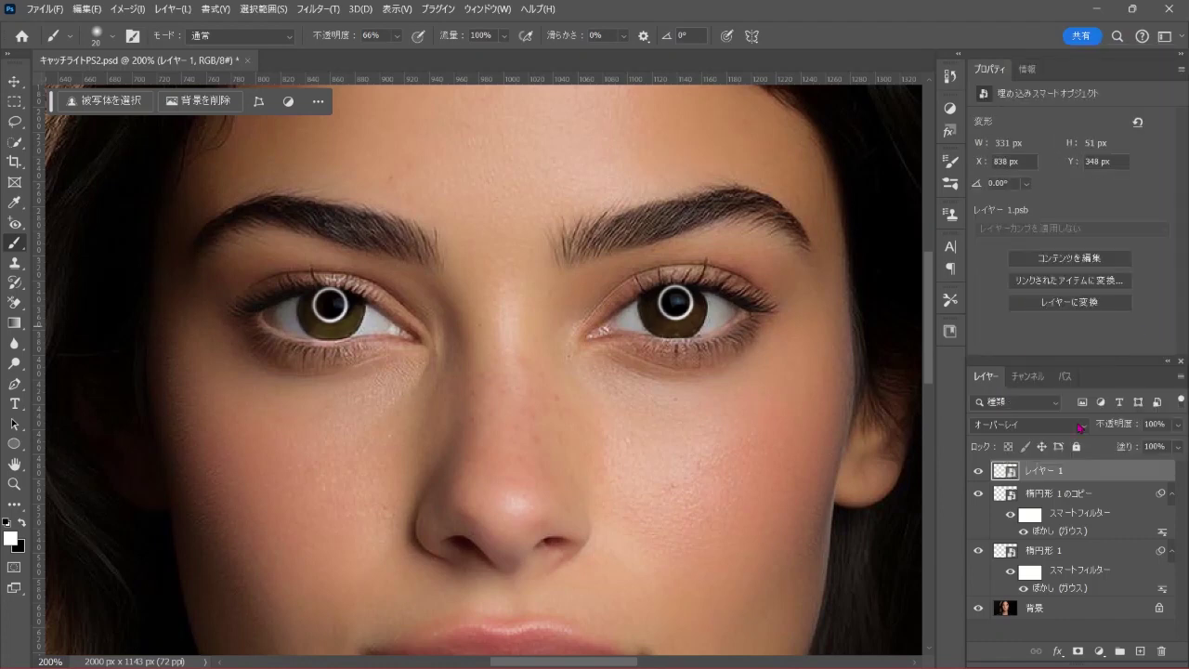
left_click(318, 9)
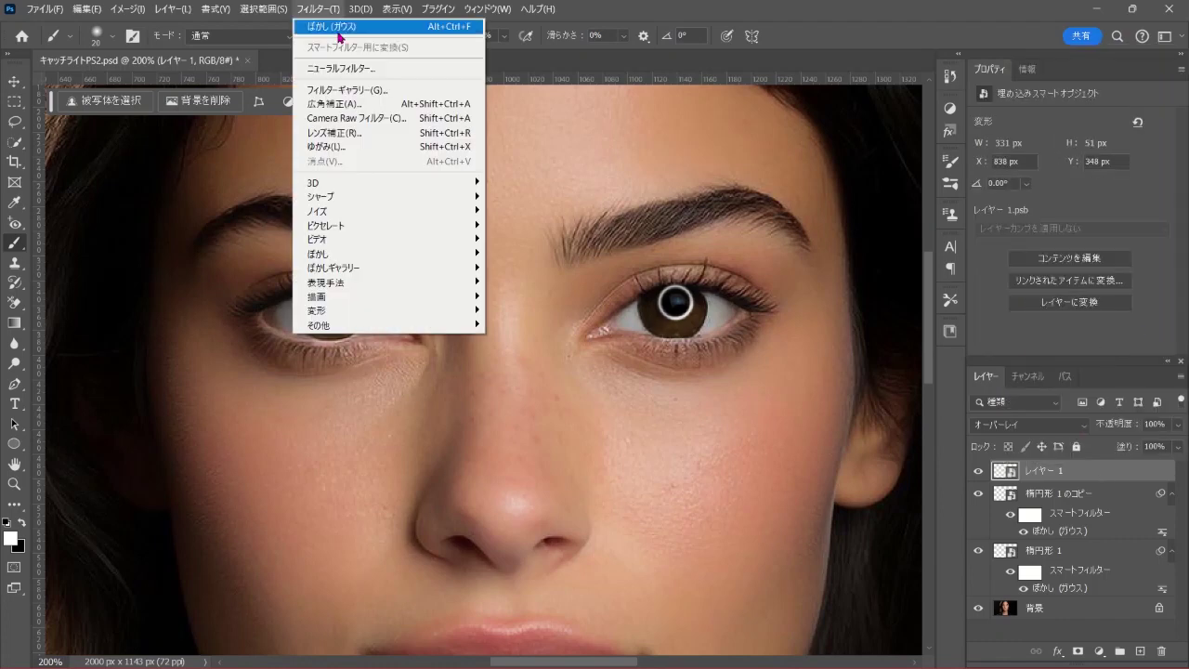
mouse_move(386, 253)
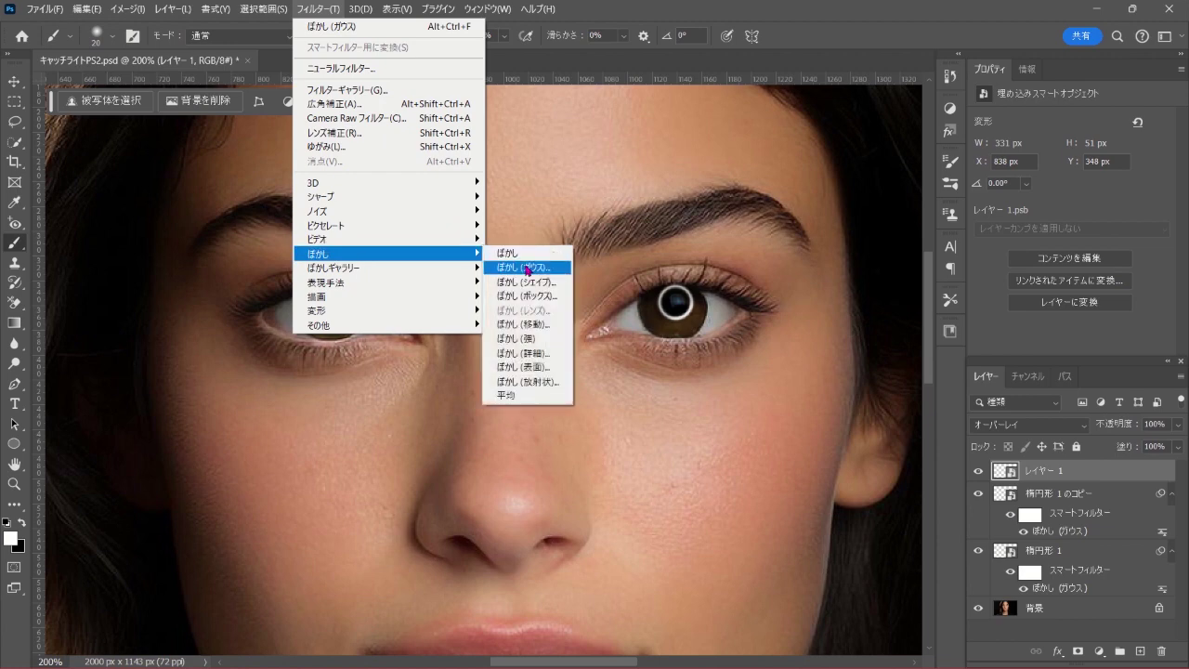
left_click(556, 268)
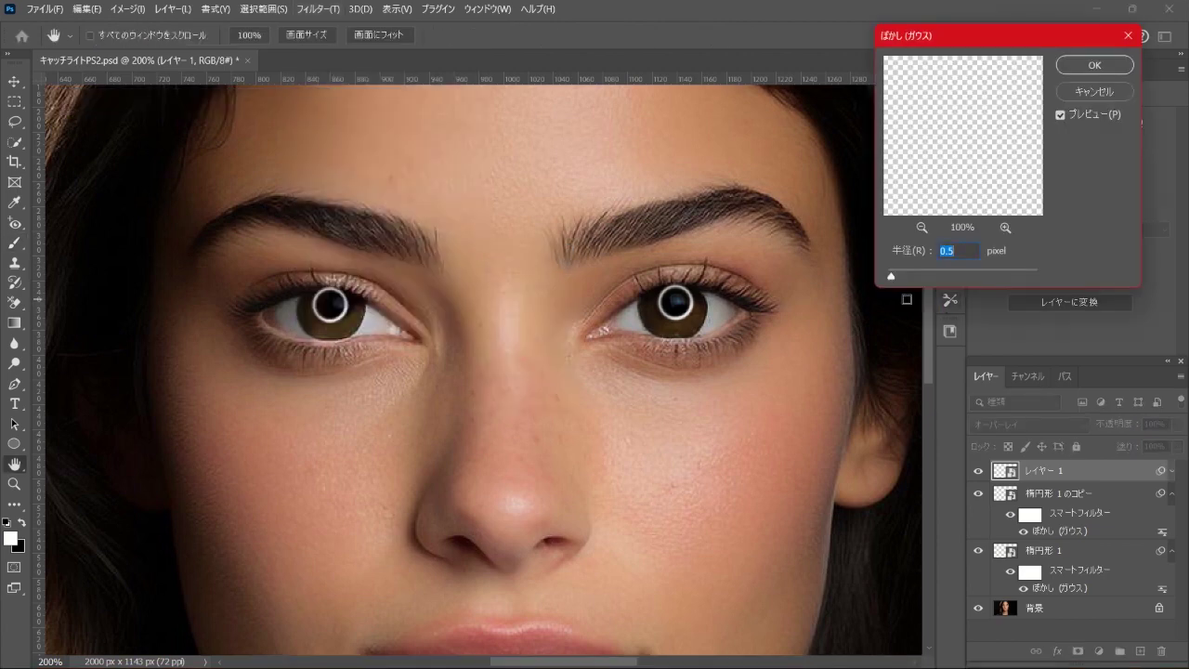
left_click_drag(890, 279, 905, 278)
left_click_drag(905, 278, 912, 279)
left_click(1093, 67)
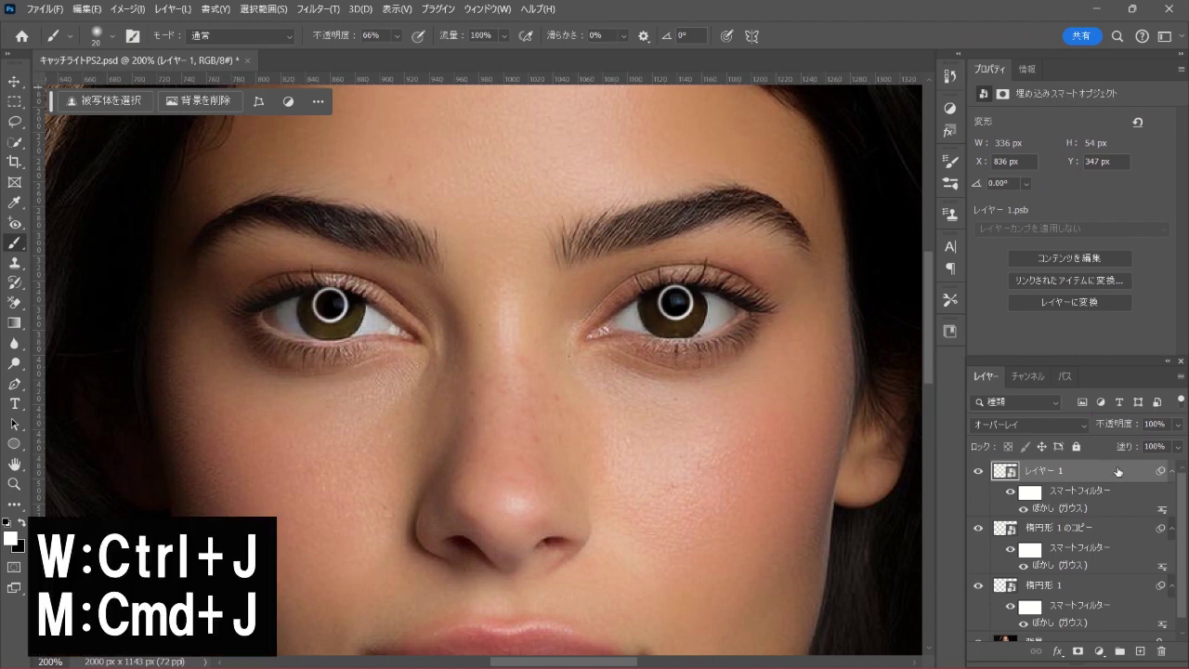
Duplicate レイヤー 1 and set the copy's opacity to 9%.
key("ctrl+j")
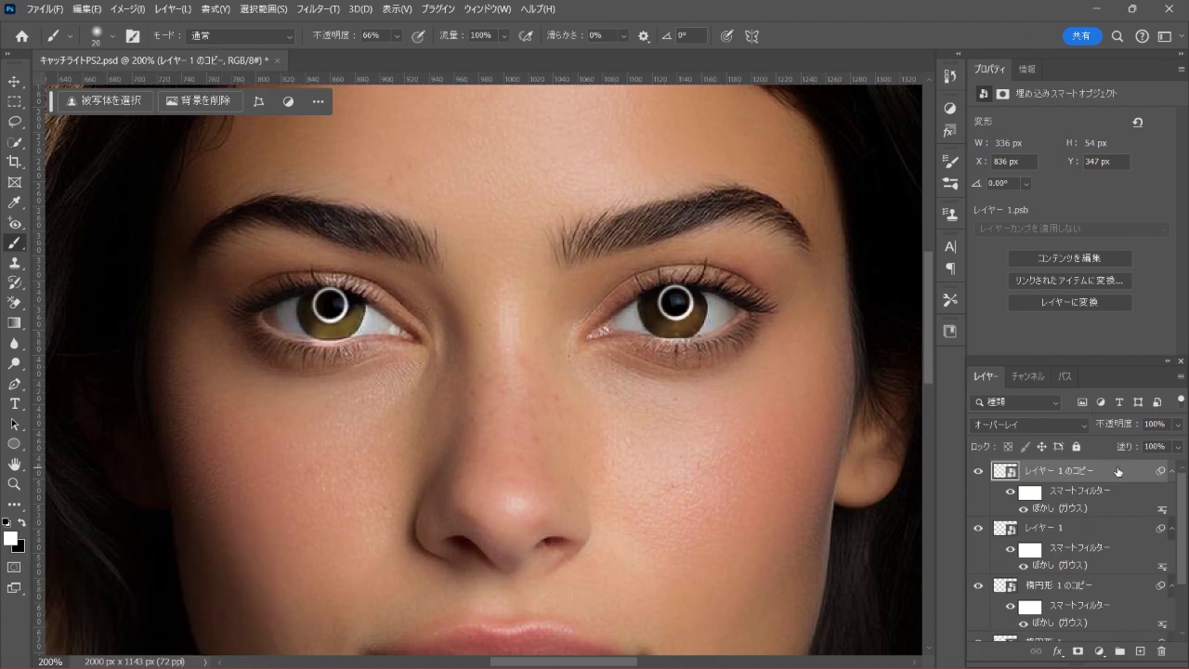
left_click(1177, 427)
left_click_drag(1179, 448, 1120, 446)
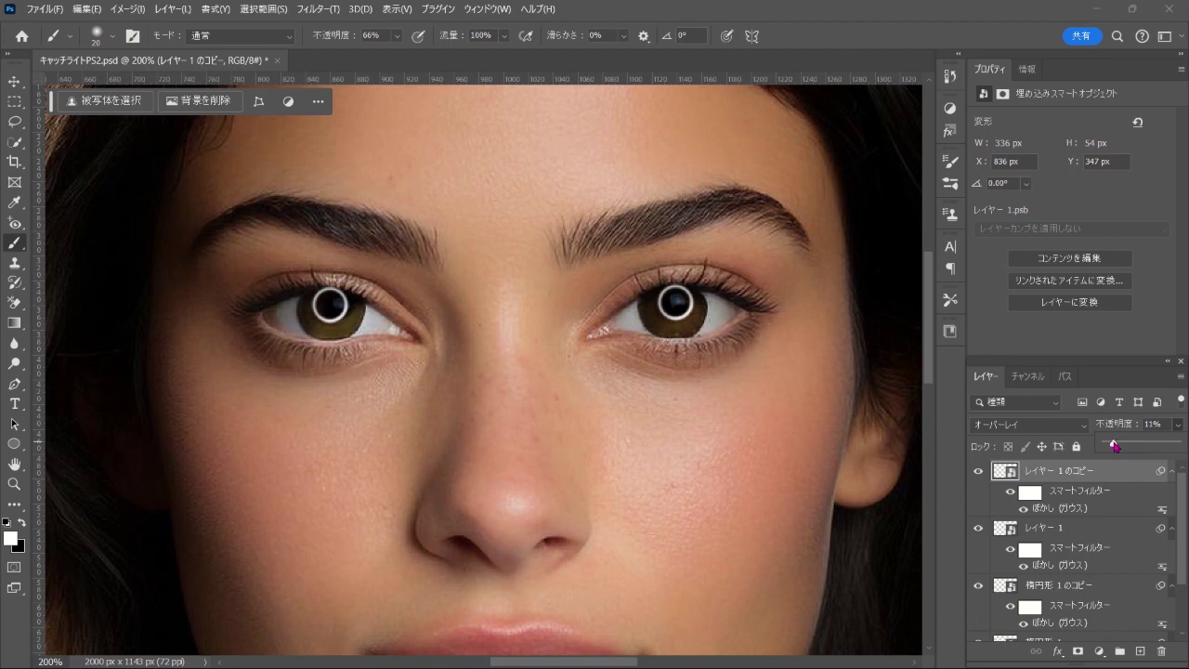
left_click_drag(1113, 446, 1112, 446)
left_click(1105, 475)
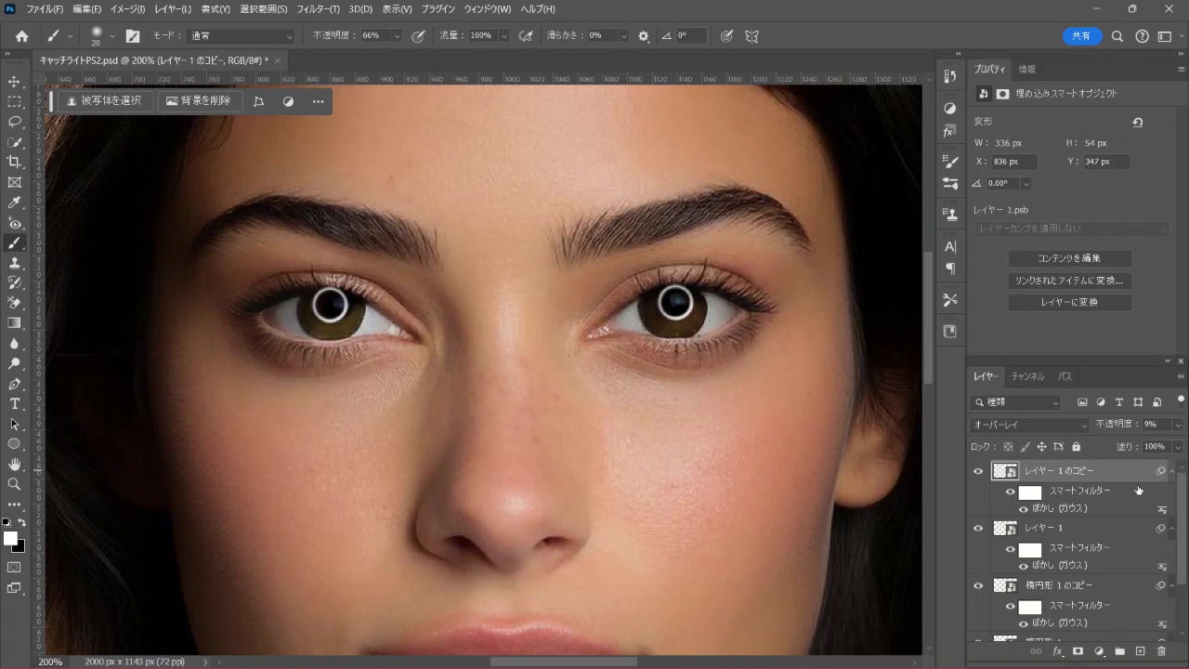
left_click_drag(1186, 504, 1186, 552)
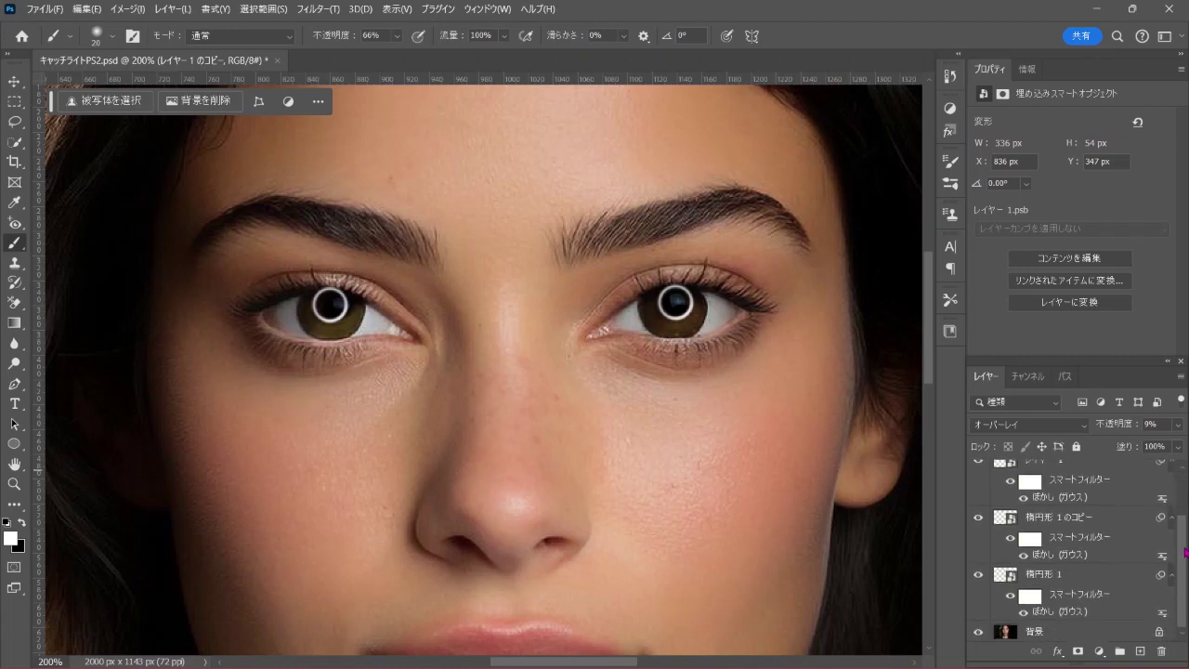
Add a layer mask to the 楕円形 1 ring layer.
left_click(1047, 577)
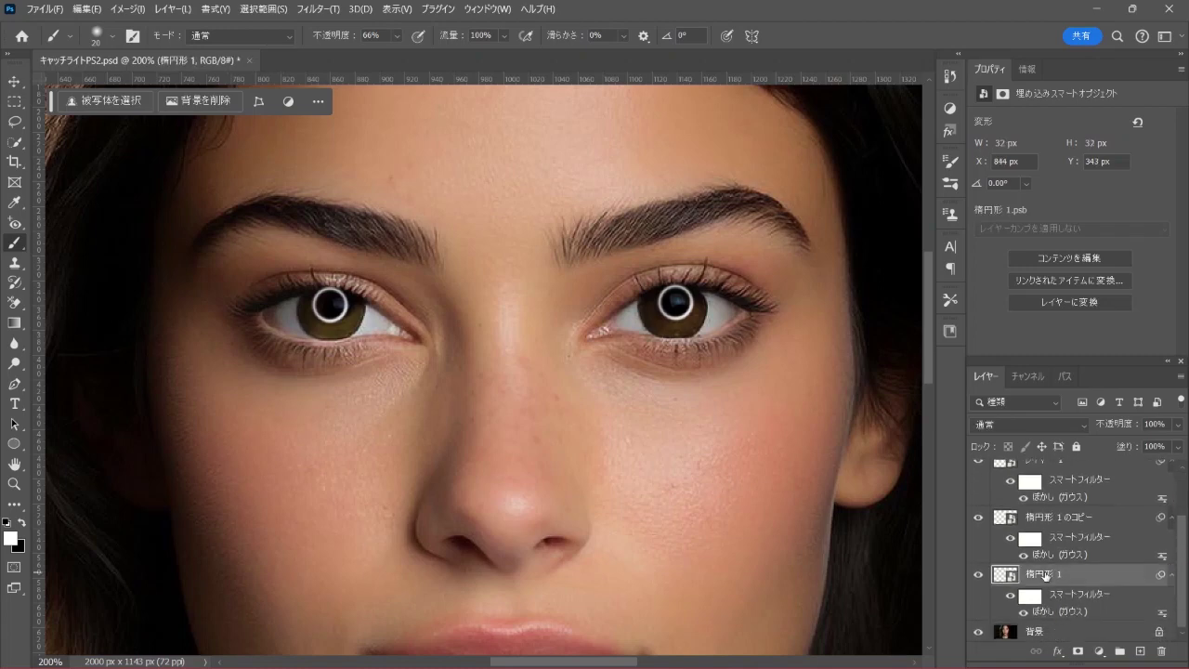
left_click(1078, 652)
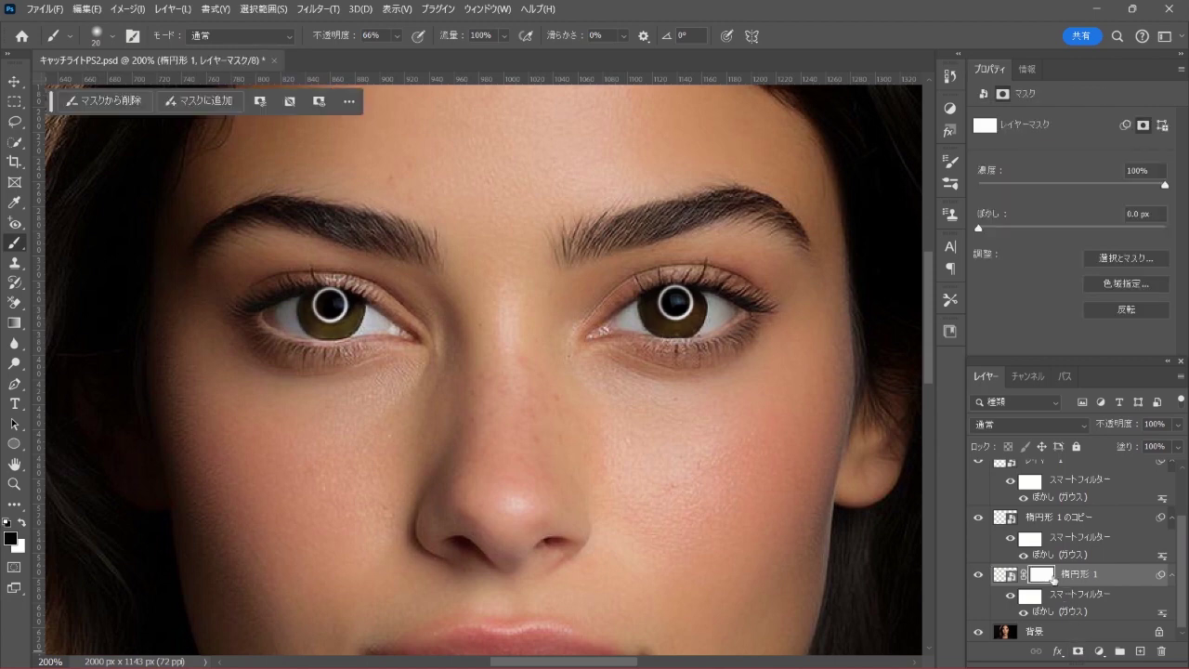
right_click(15, 243)
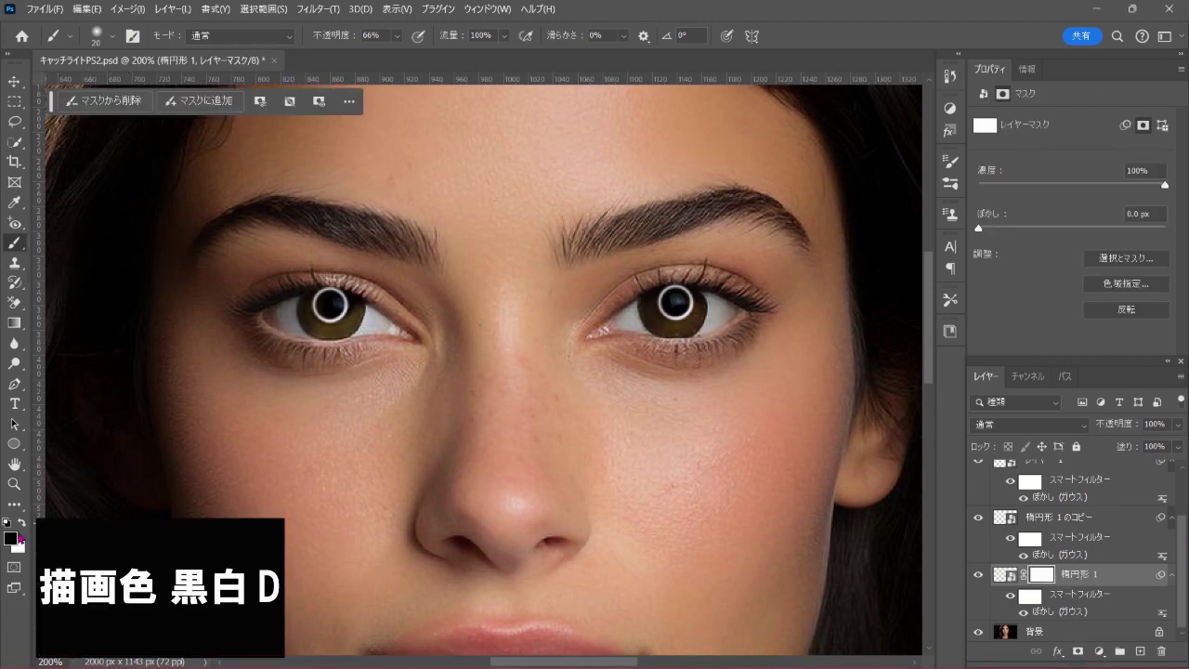
Paint black on the mask at 100% brush opacity to hide the ring under the upper eyelid.
left_click(397, 35)
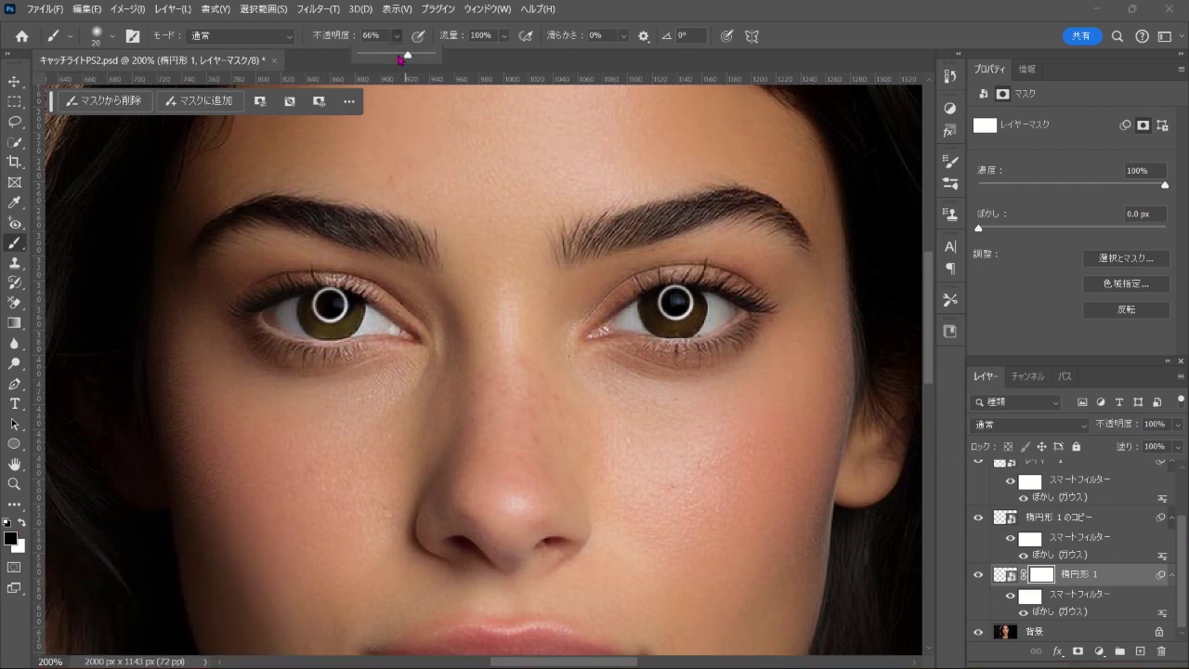
left_click_drag(409, 57, 441, 58)
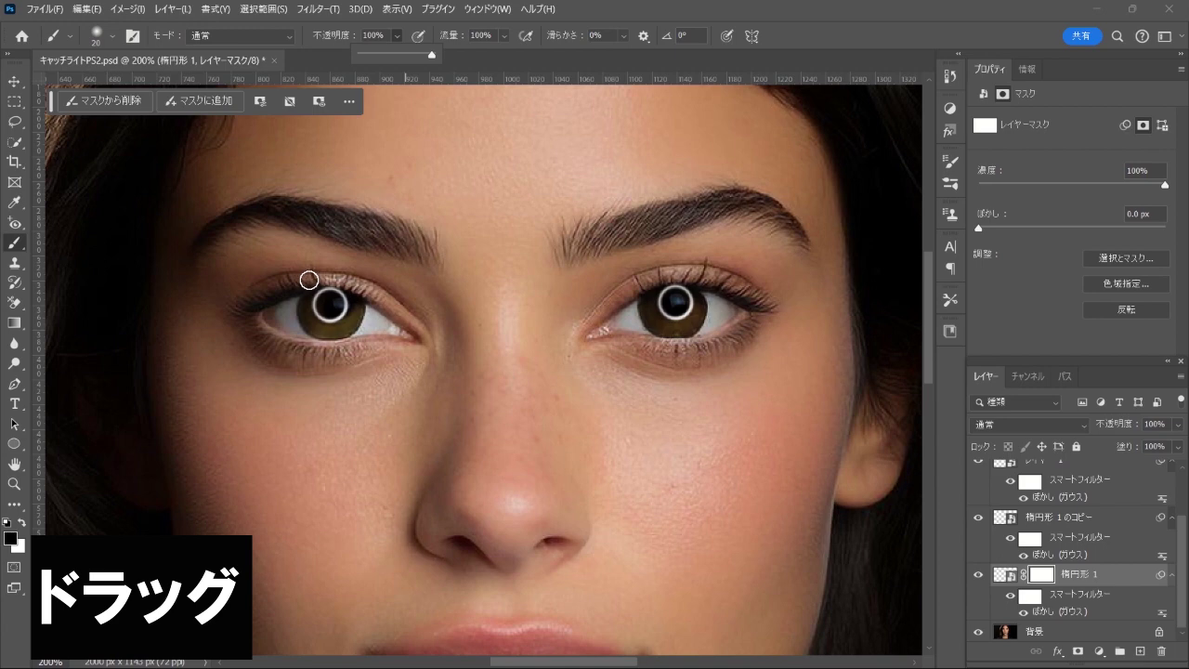
mouse_move(308, 279)
left_mouse_down()
mouse_move(371, 281)
mouse_move(316, 268)
mouse_move(375, 276)
mouse_move(285, 269)
left_mouse_up()
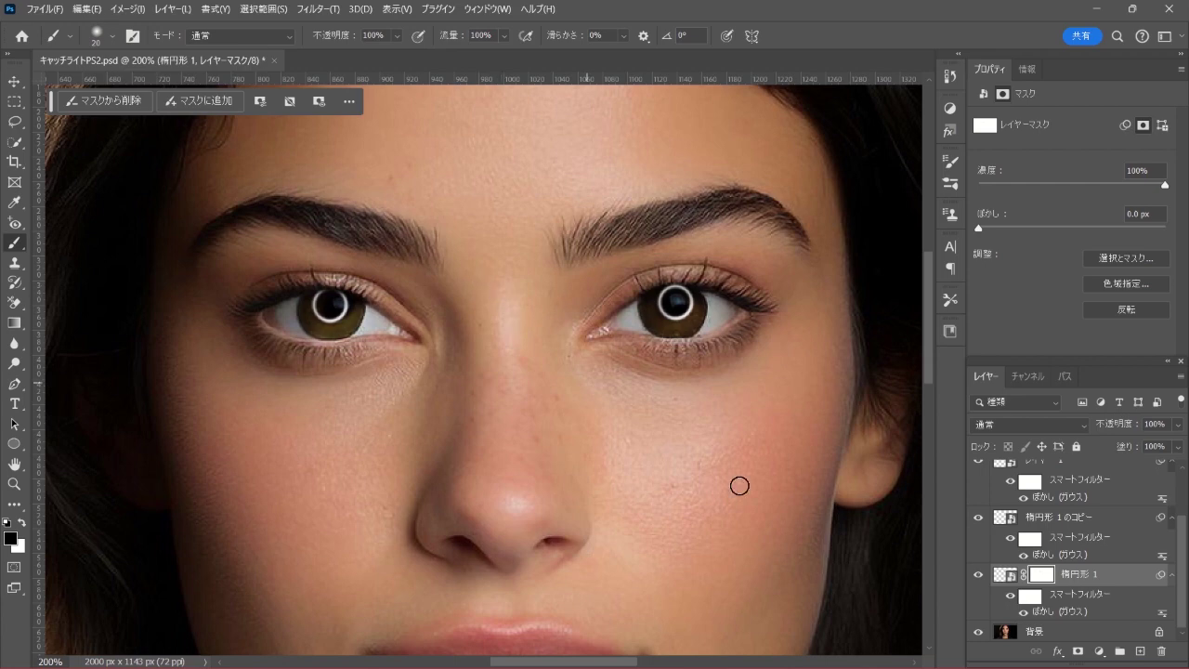
left_click(1060, 519)
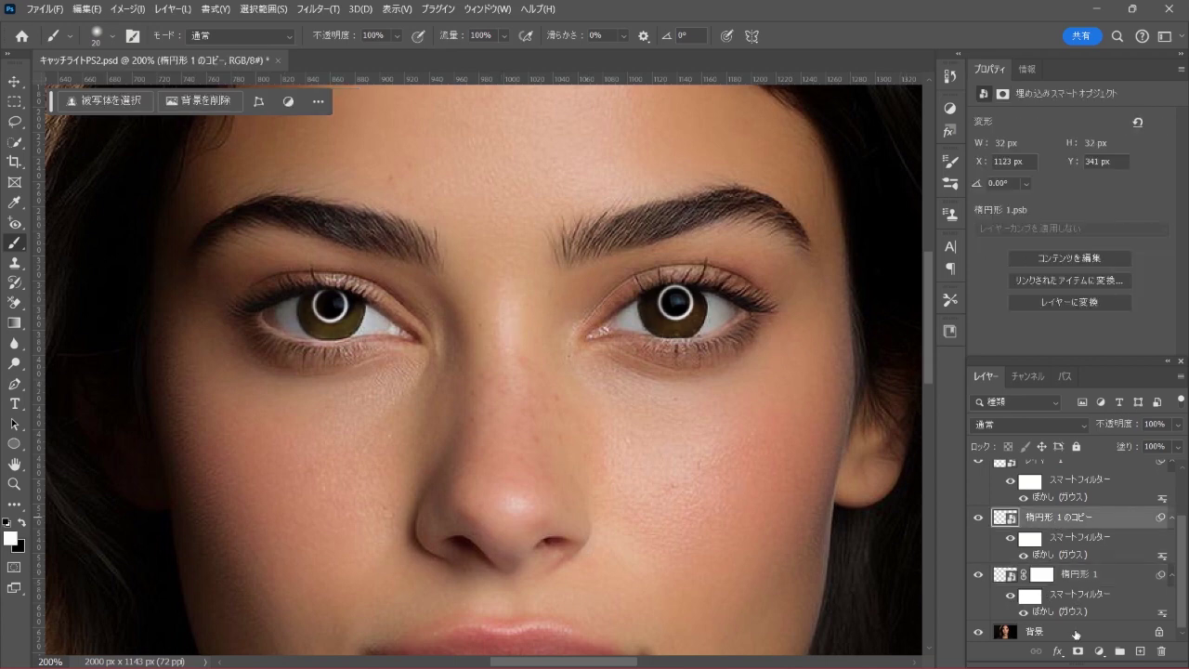
Mask out the 楕円形 1のコピー ring's edge along the right upper eyelid, then fit the image on screen.
left_click(1078, 651)
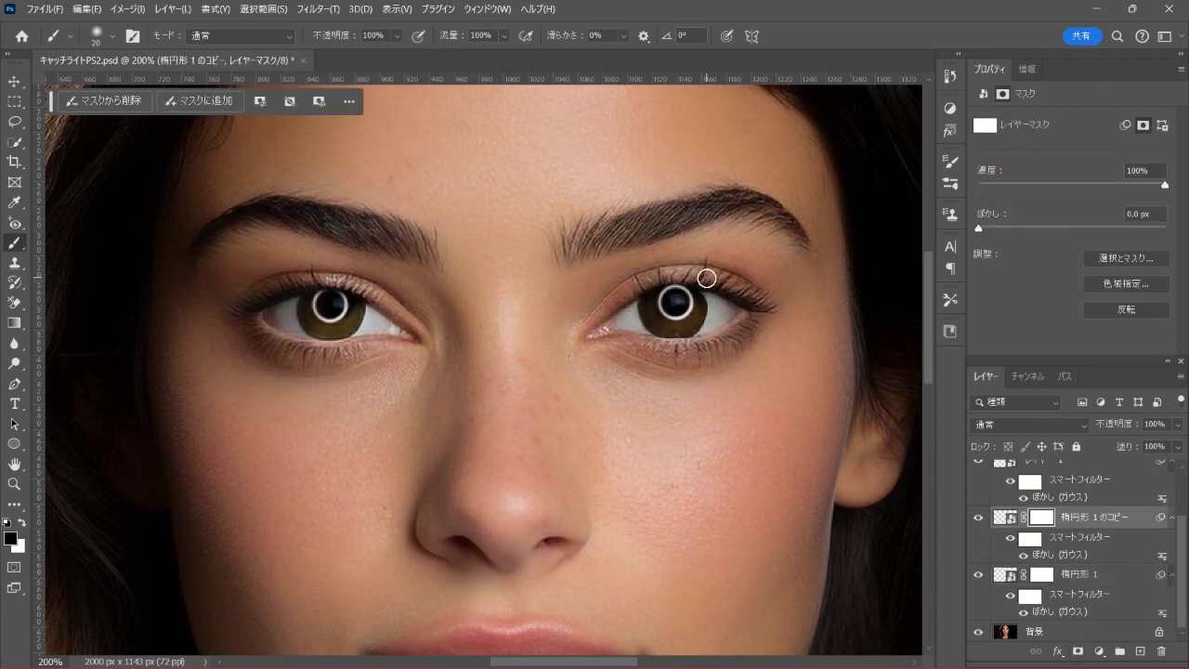
mouse_move(706, 274)
left_mouse_down()
mouse_move(600, 268)
mouse_move(735, 263)
left_mouse_up()
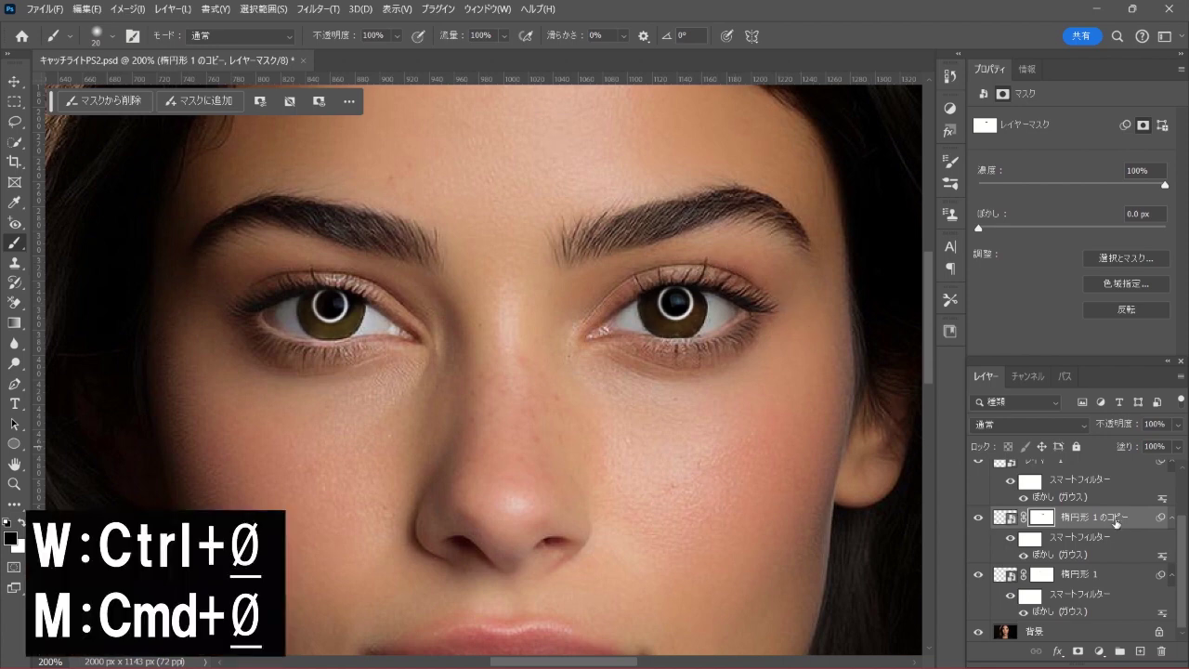
key("ctrl+0")
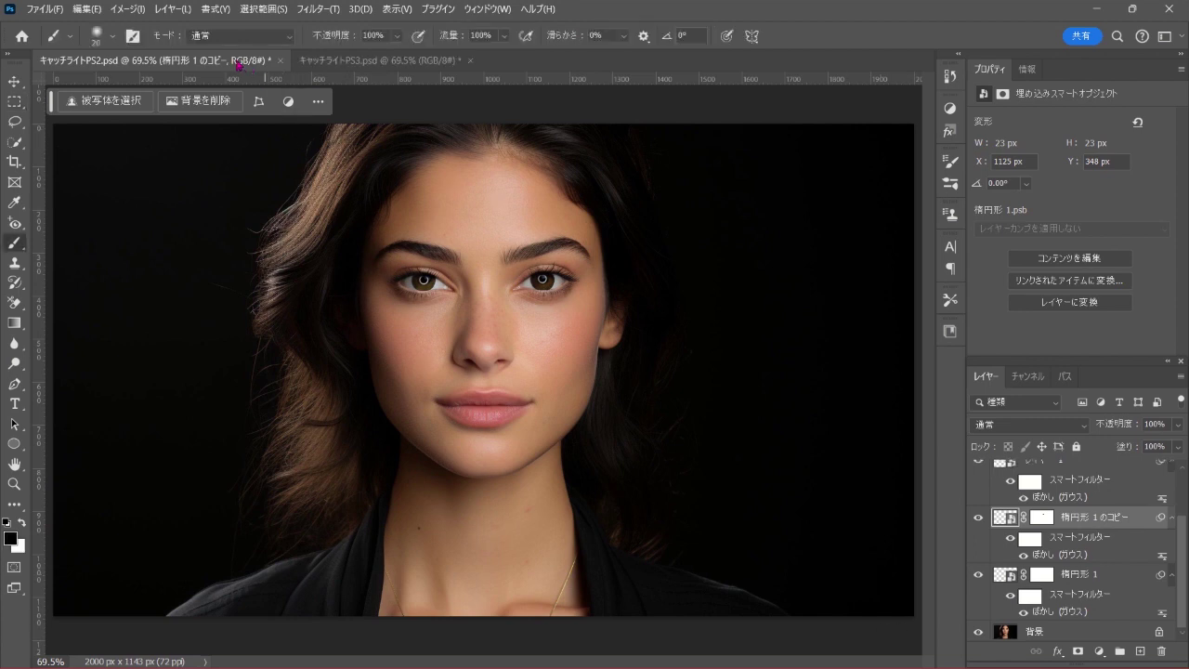
Switch to キャッチライトPS3.psd and enter Quick Mask mode with the regular Brush Tool.
left_click(382, 61)
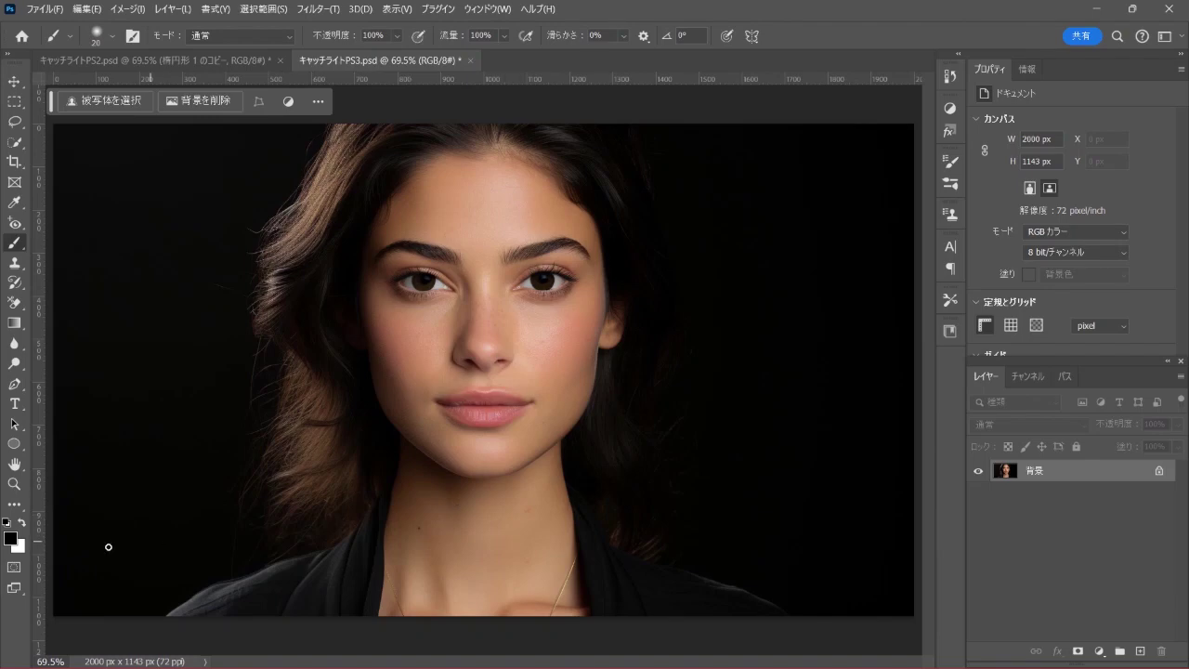
left_click(14, 568)
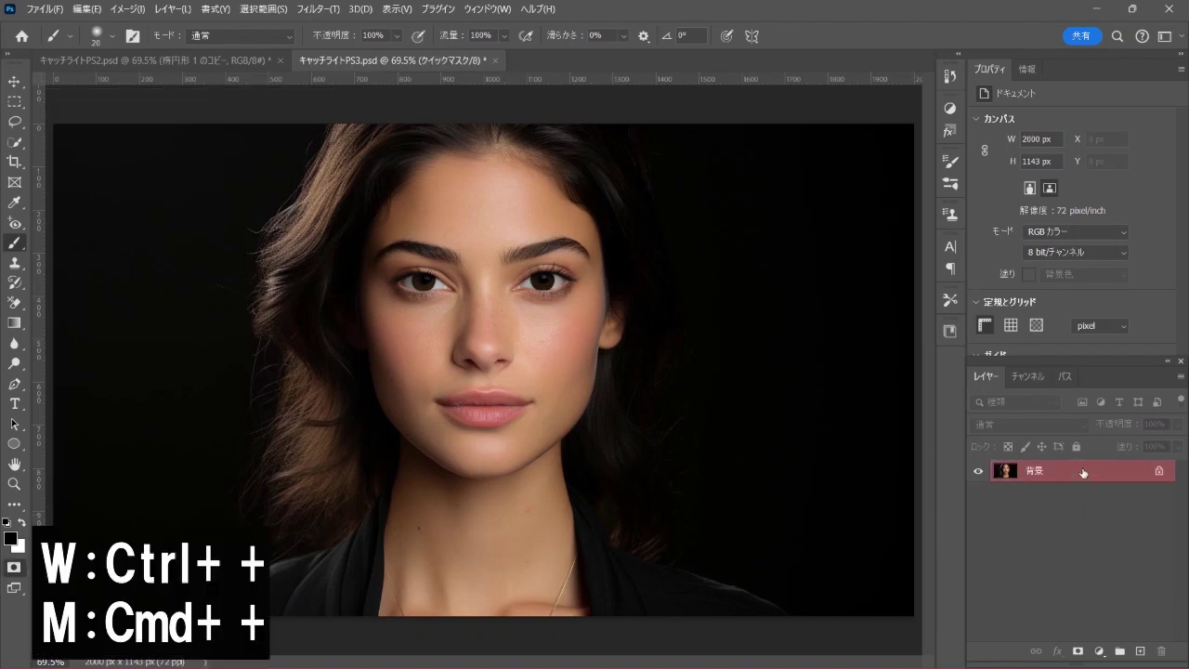
key("ctrl+plus")
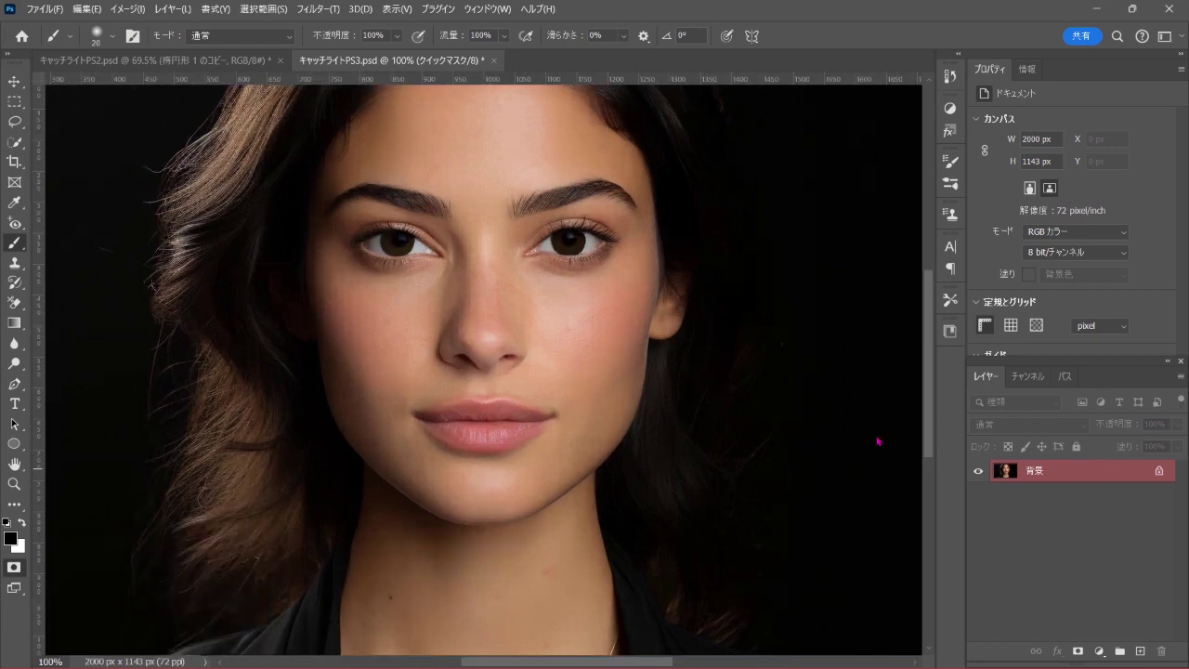
right_click(22, 247)
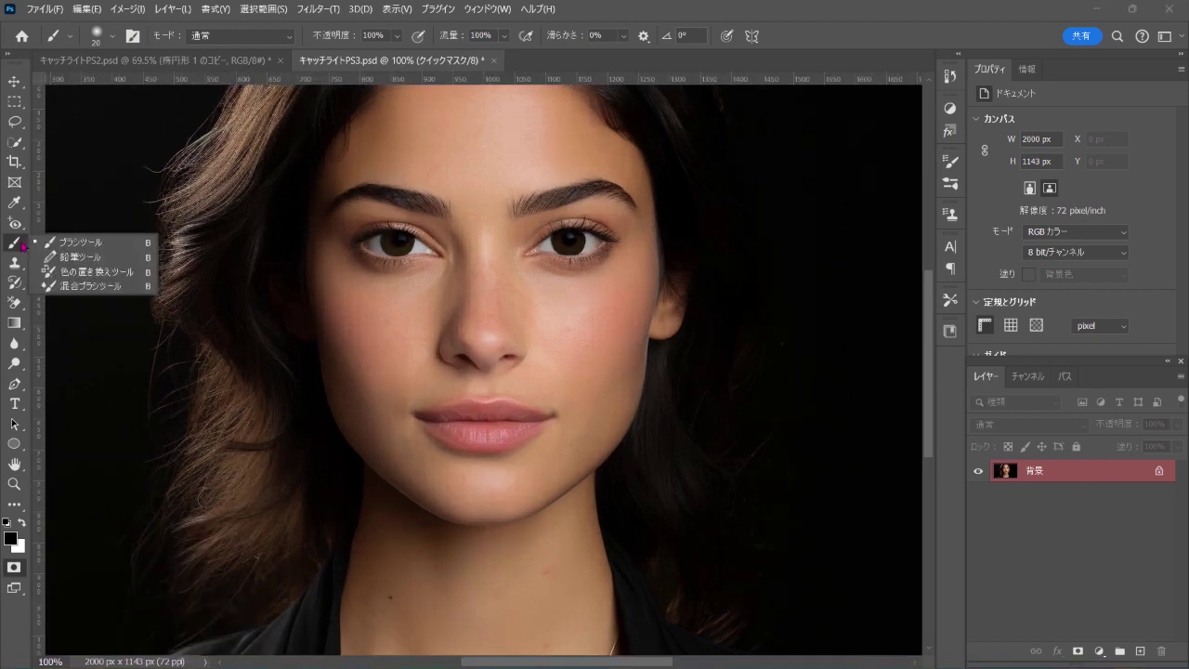
left_click(94, 243)
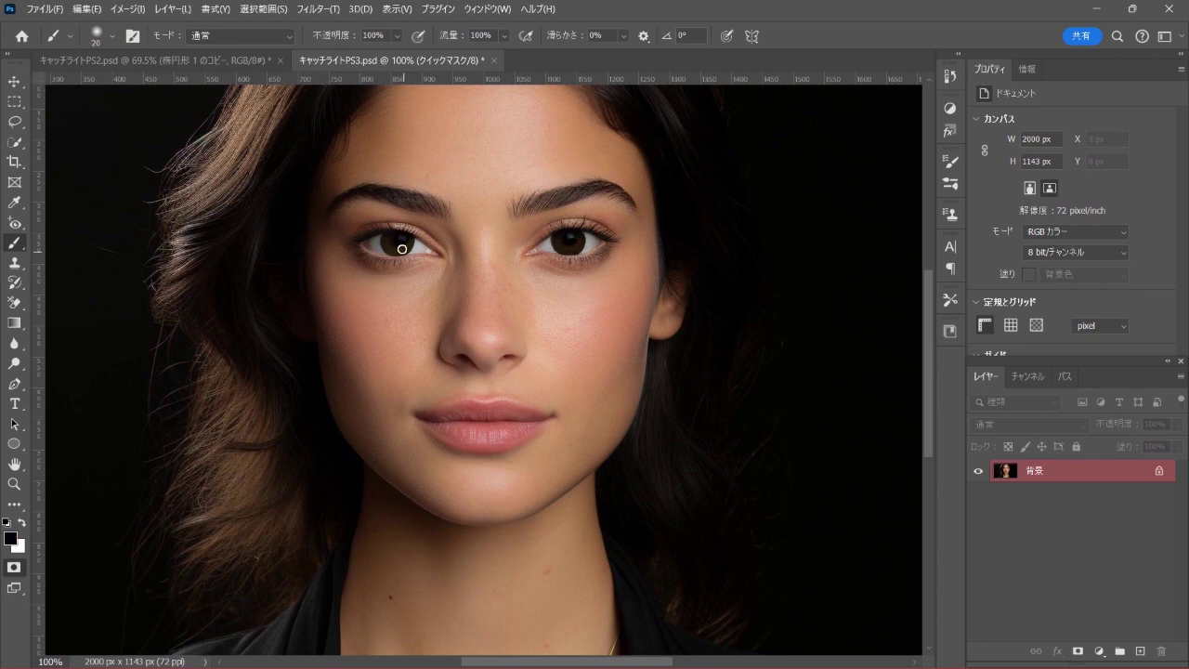
At 200% zoom, paint Quick Mask over both irises and turn it into a selection.
key("ctrl+plus")
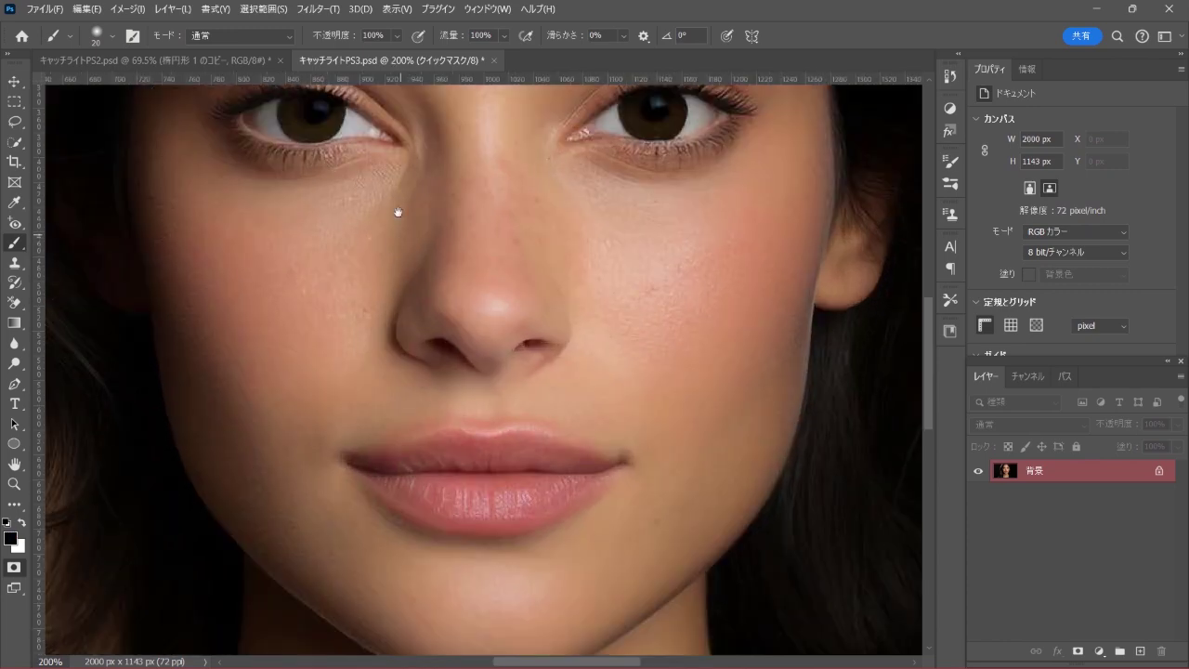
left_click_drag(384, 160, 471, 306)
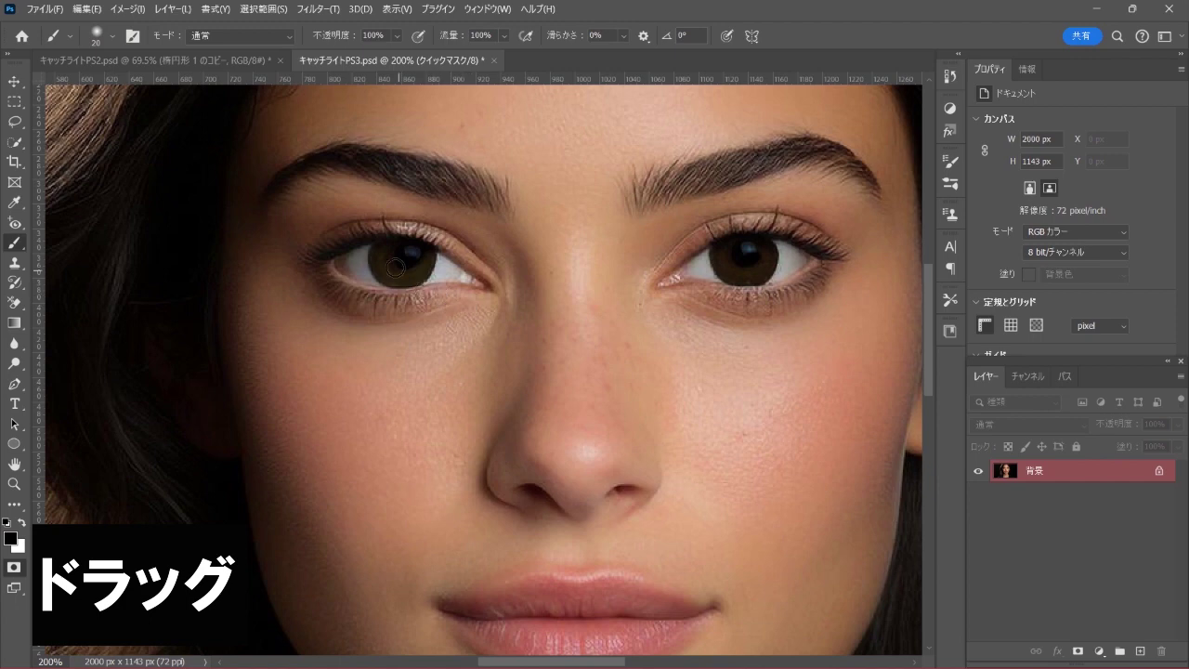
left_click(391, 252)
mouse_move(391, 251)
left_mouse_down()
mouse_move(382, 260)
mouse_move(402, 271)
mouse_move(419, 255)
mouse_move(390, 251)
mouse_move(388, 266)
mouse_move(409, 268)
left_mouse_up()
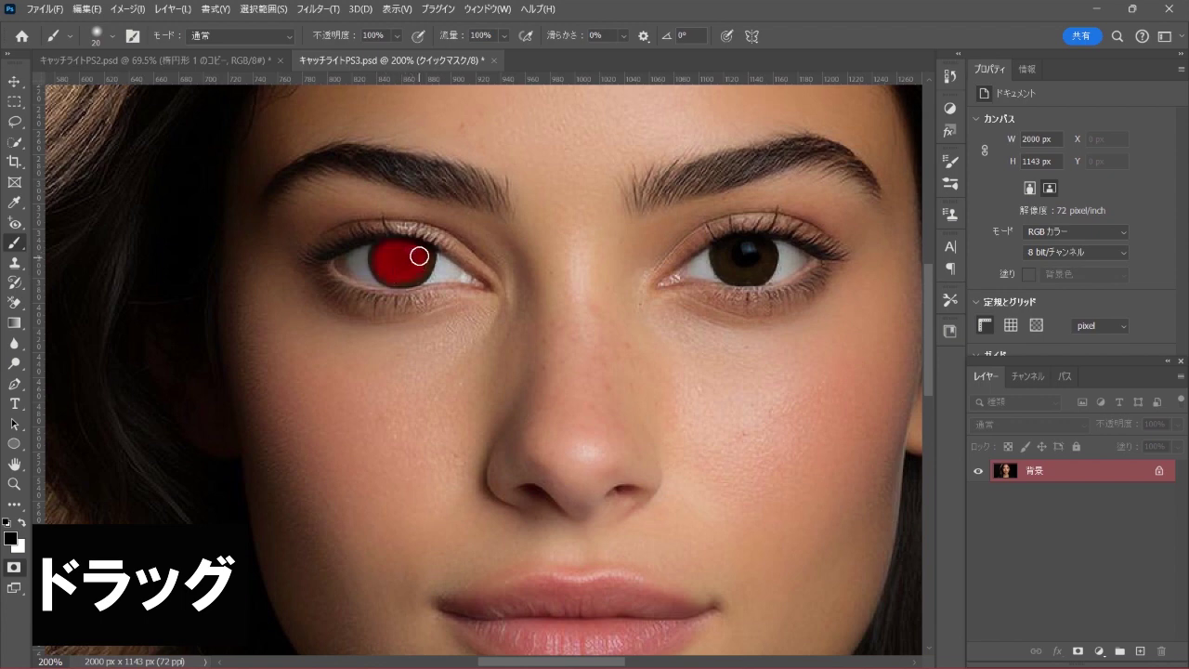
mouse_move(732, 246)
left_mouse_down()
mouse_move(731, 269)
mouse_move(762, 263)
mouse_move(766, 251)
mouse_move(740, 245)
left_mouse_up()
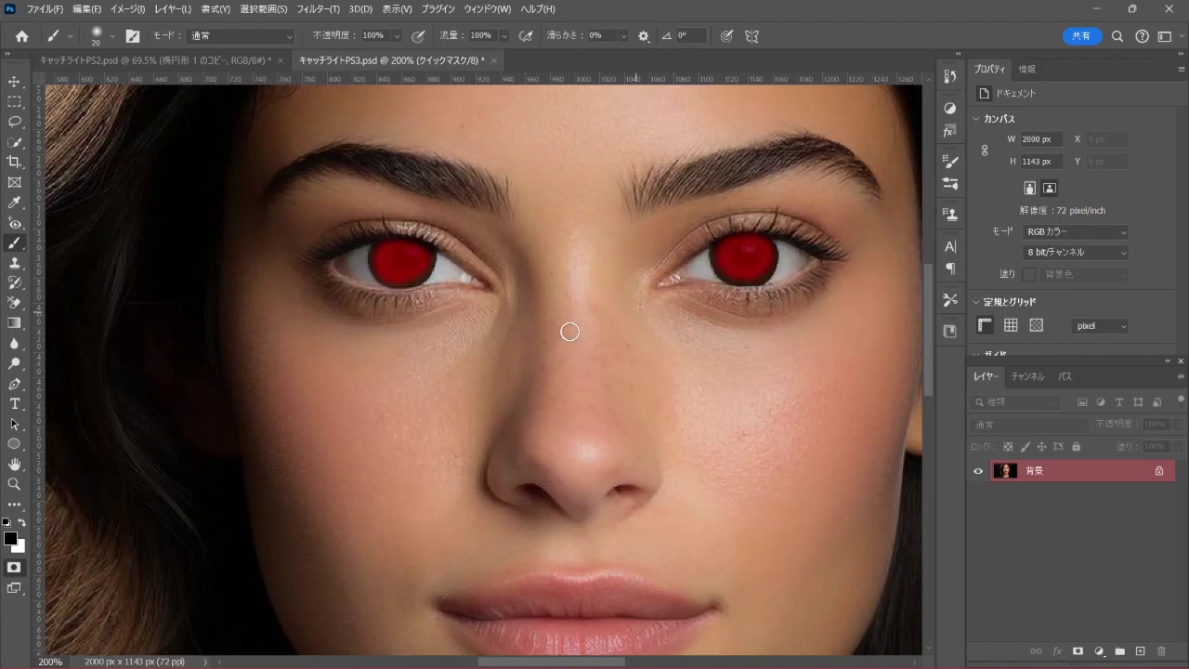
left_click(16, 568)
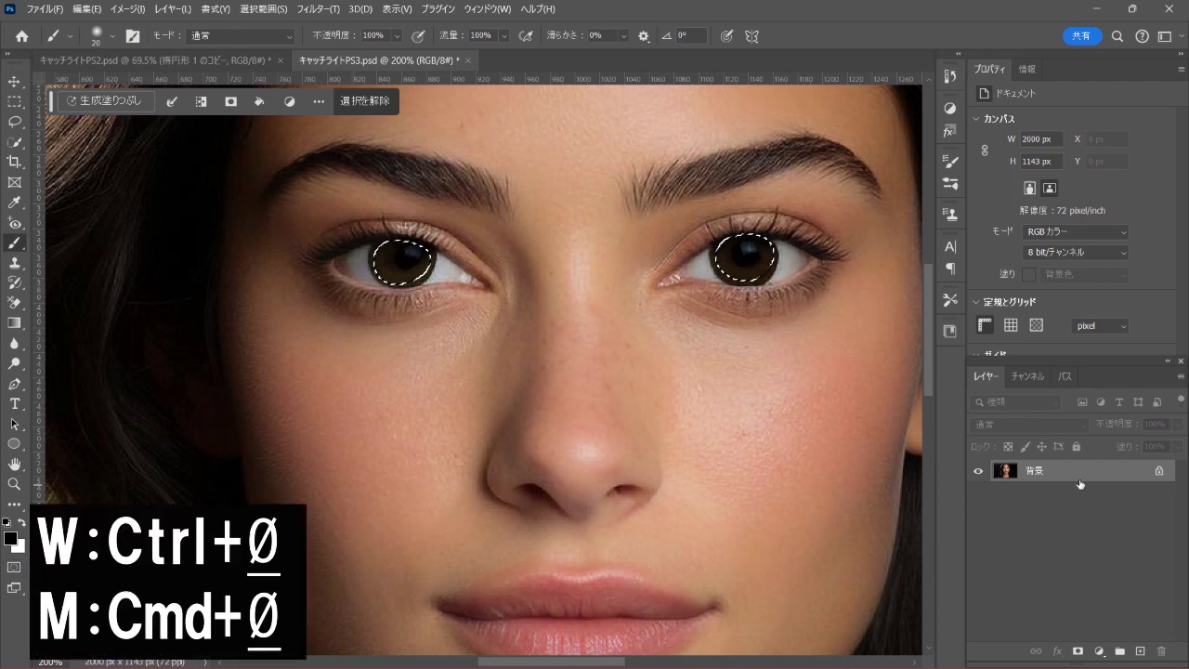
Invert the selection to the irises and Generative Fill them with 'dramatic bright catch light'.
key("ctrl+0")
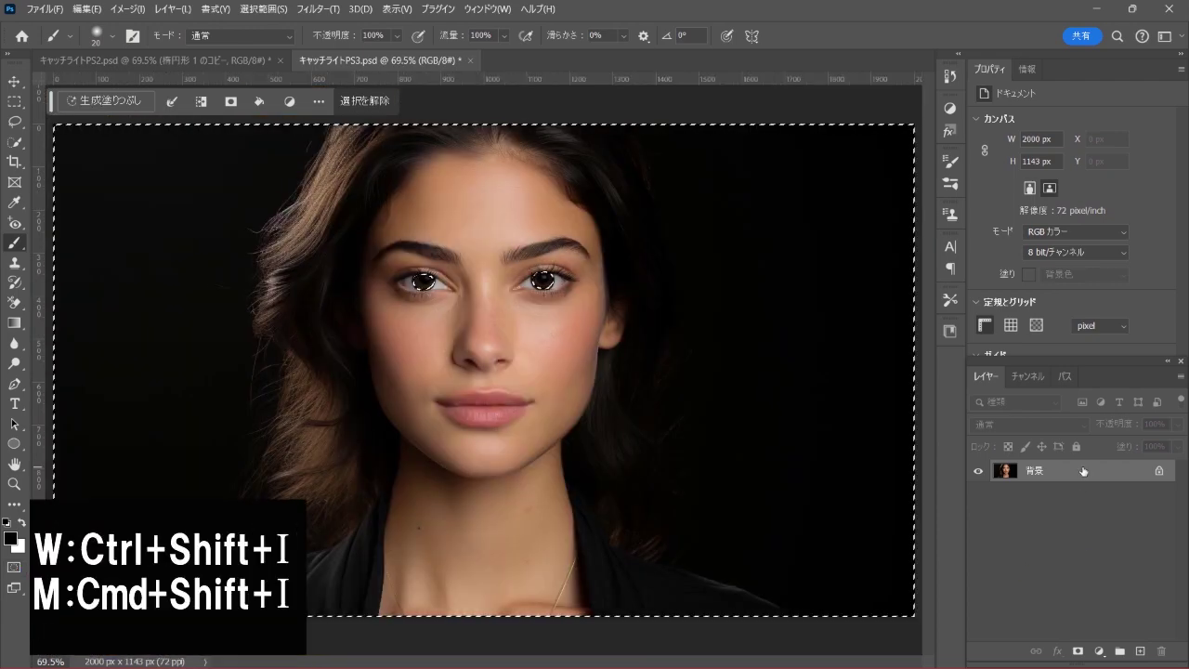
key("ctrl+shift+i")
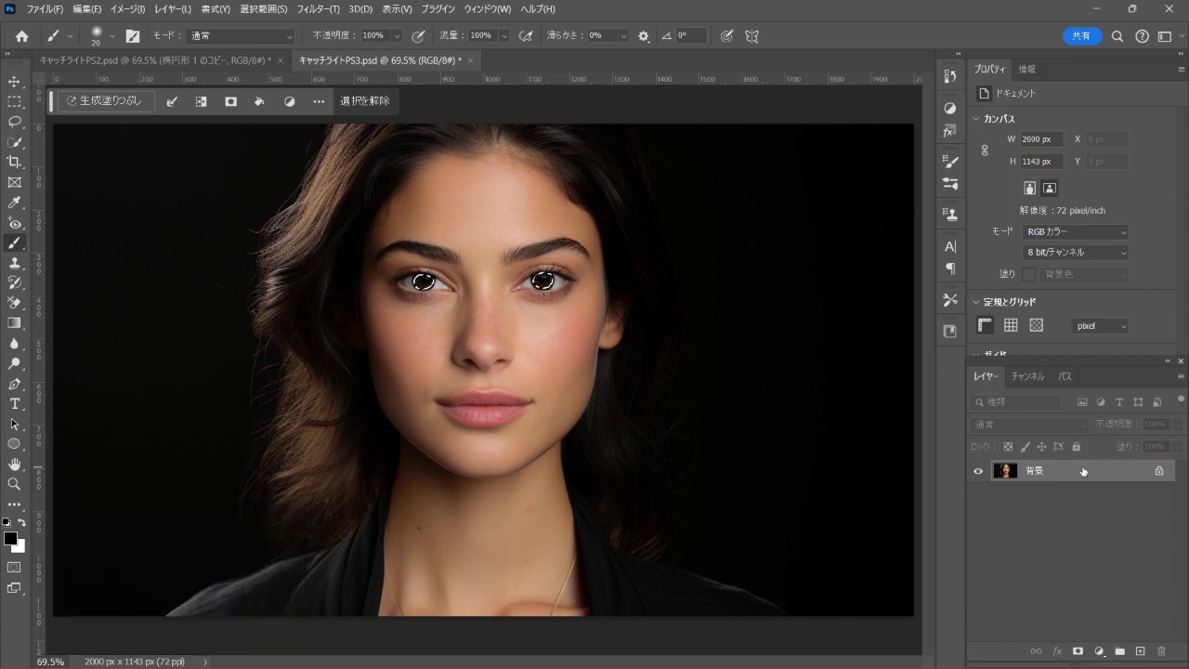
left_click(108, 102)
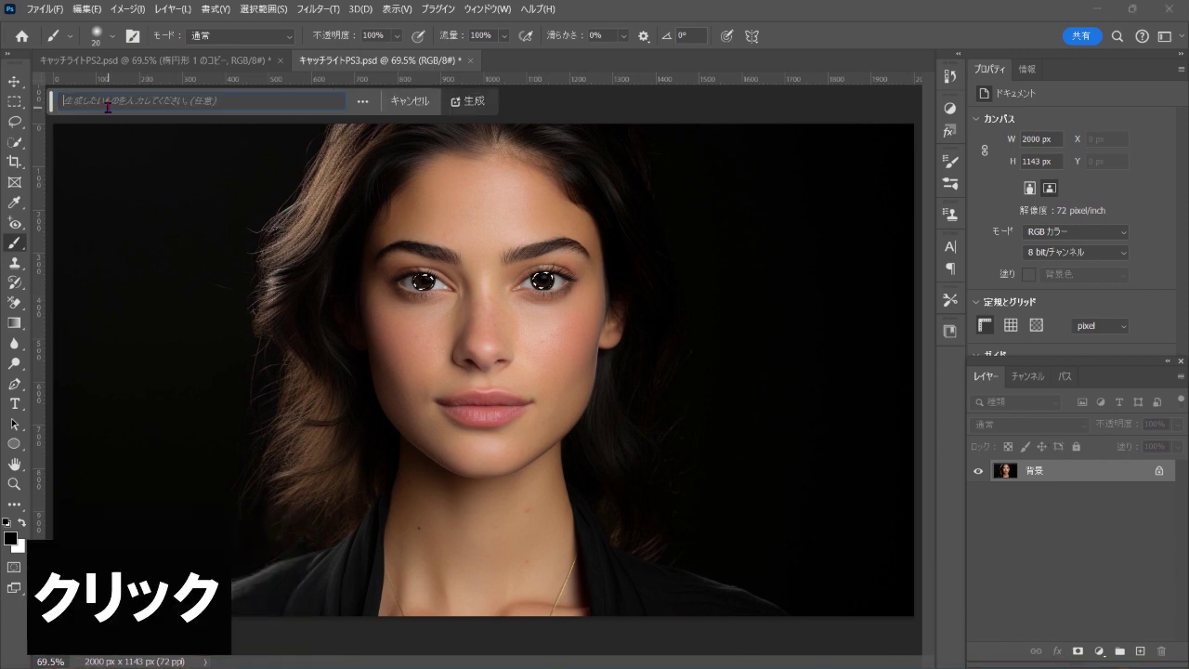
type("dramatic br")
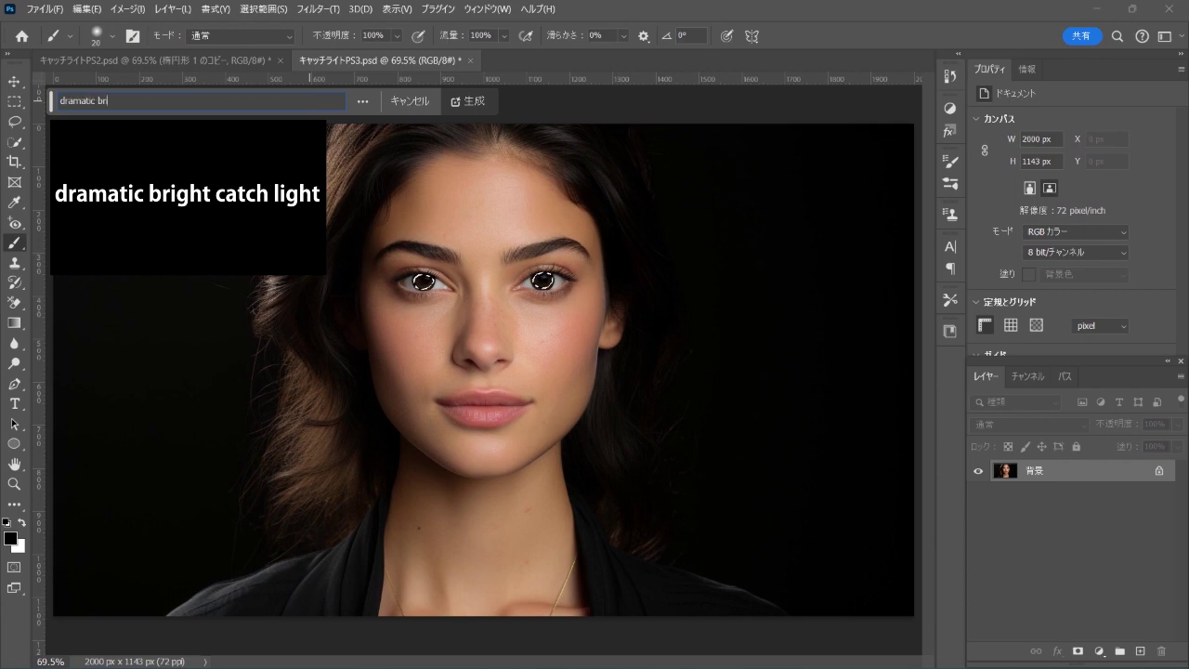
type("ight catch l")
type("ight")
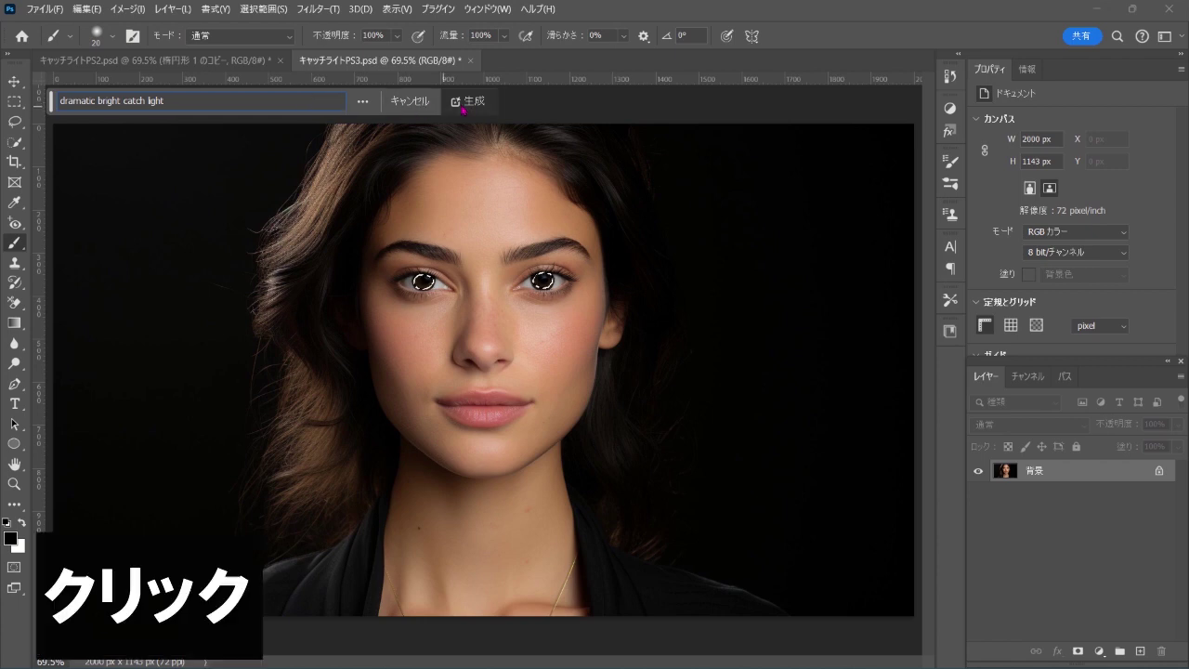
left_click(469, 100)
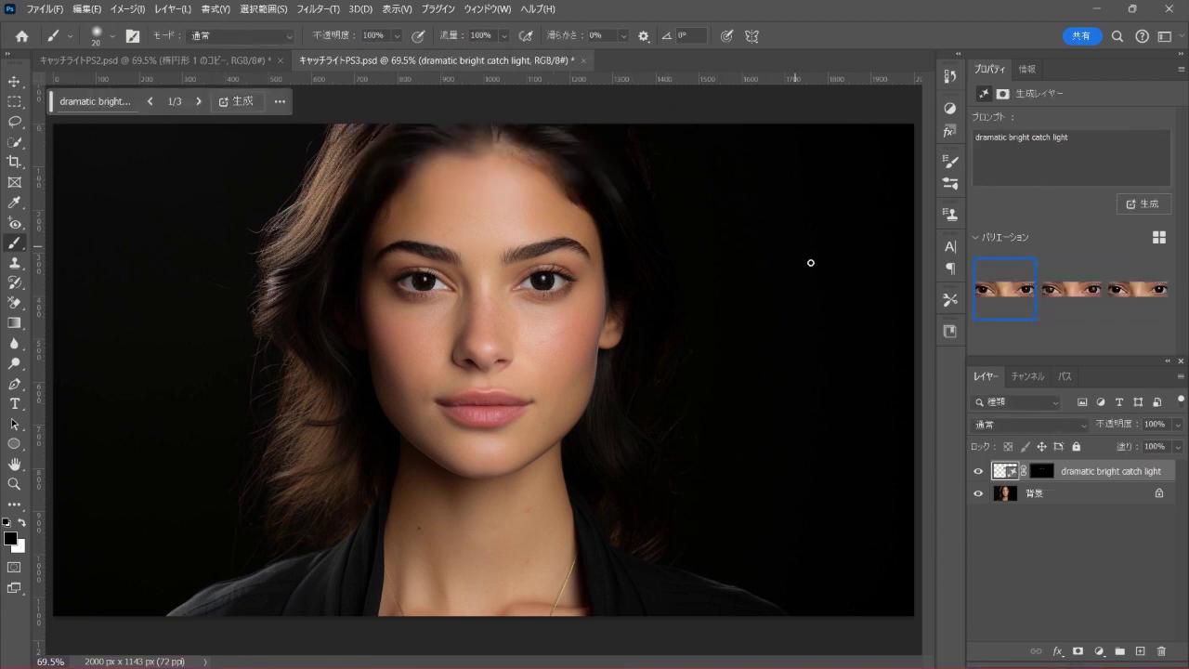
Preview the three Generative Fill variations and choose the third one.
left_click(1058, 294)
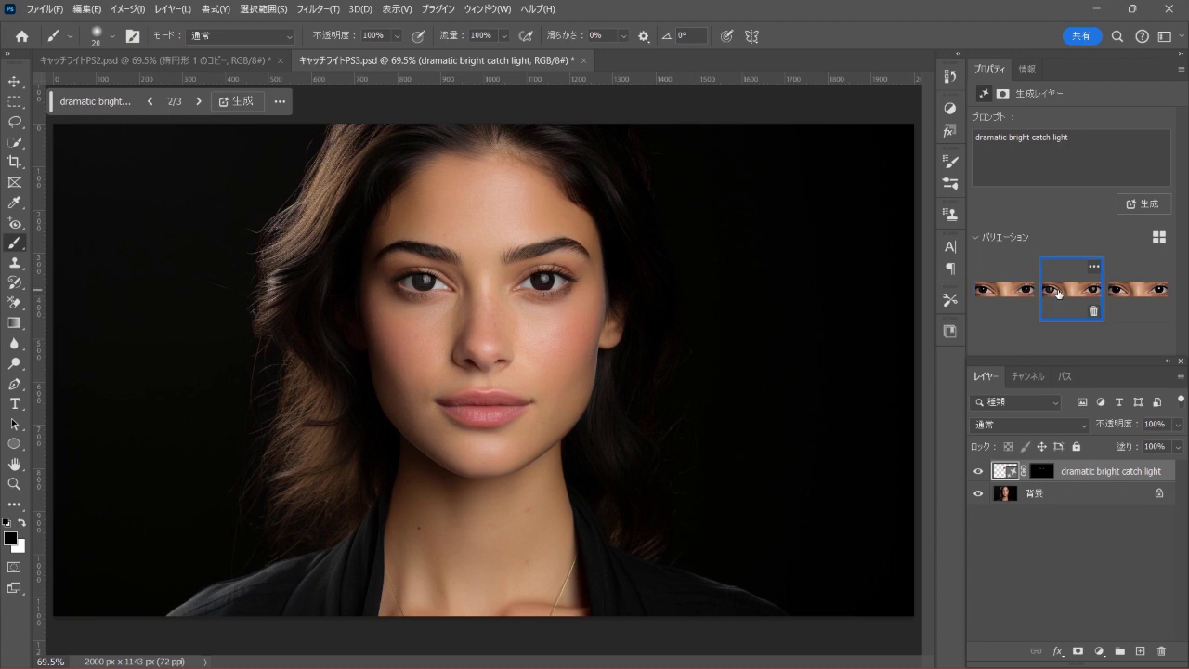
left_click(1131, 293)
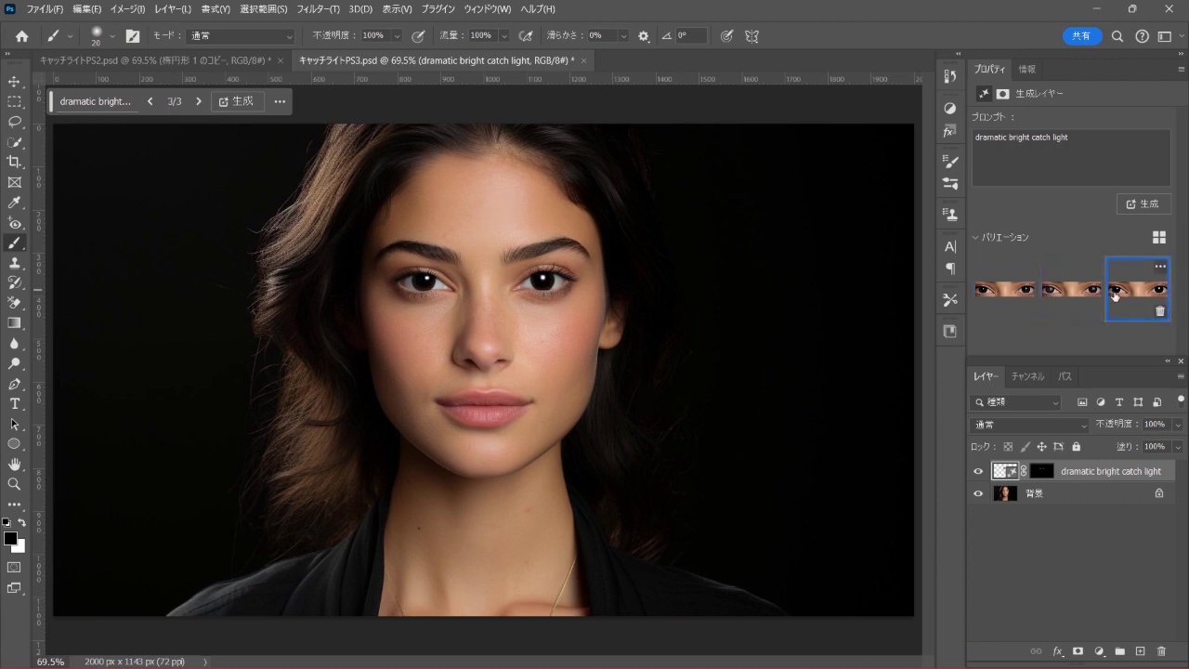
left_click(1015, 288)
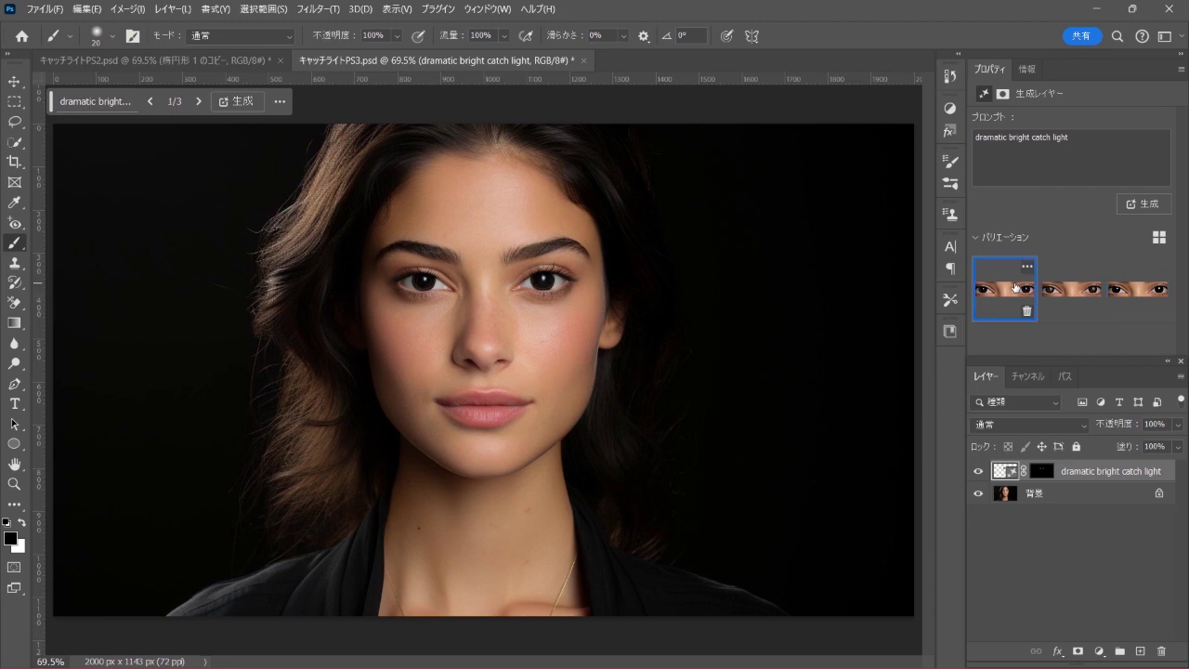
left_click(1137, 295)
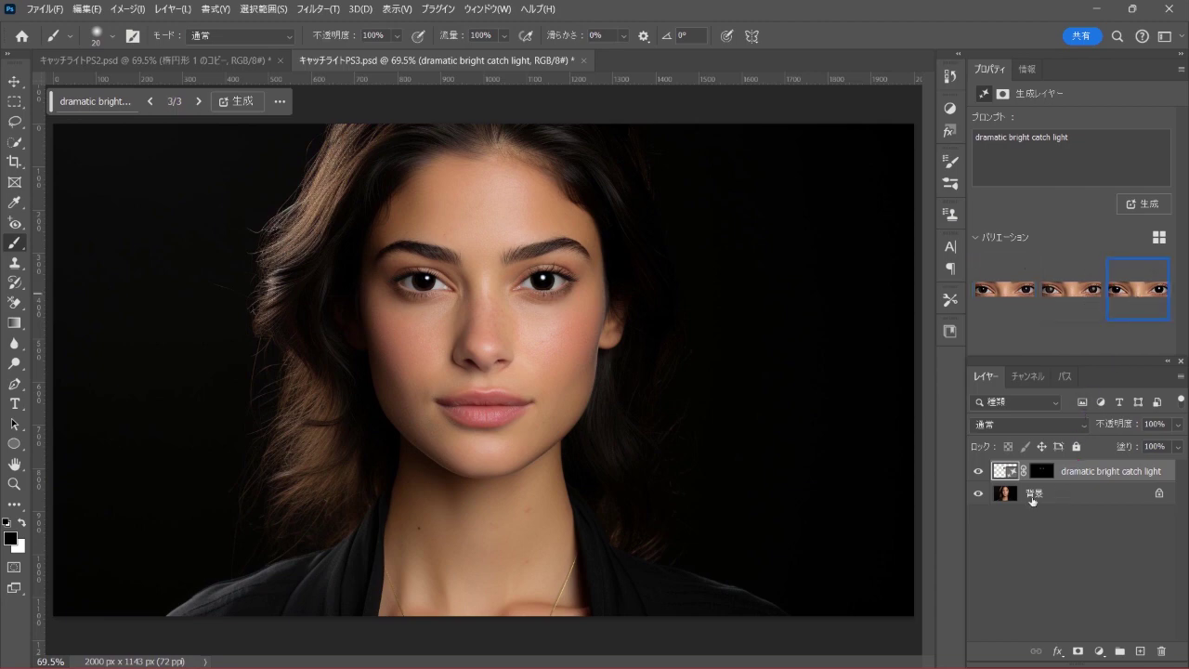
Toggle the generated catchlight layer's visibility twice to compare against the original eyes.
left_click(979, 472)
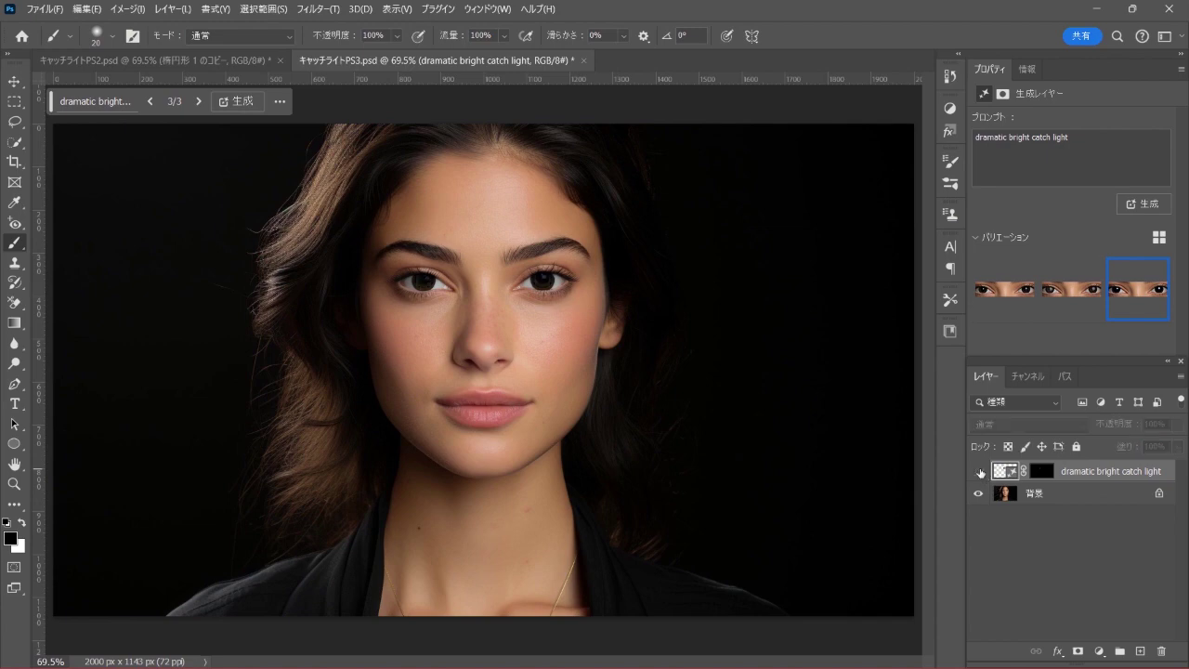
left_click(979, 471)
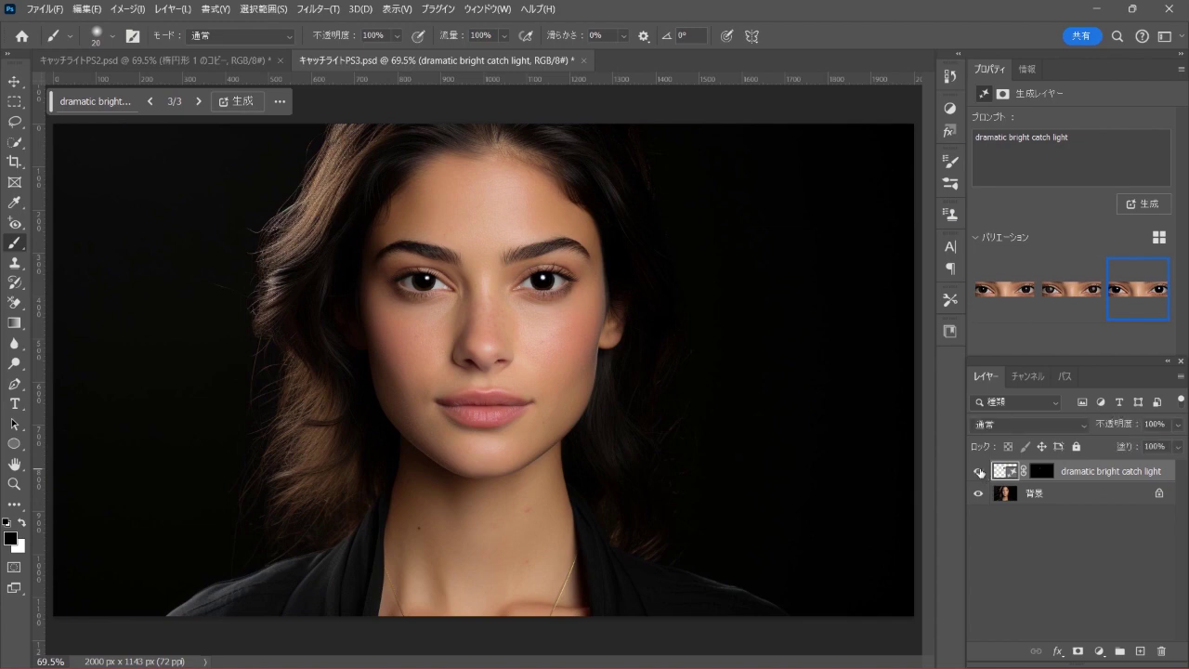
left_click(979, 472)
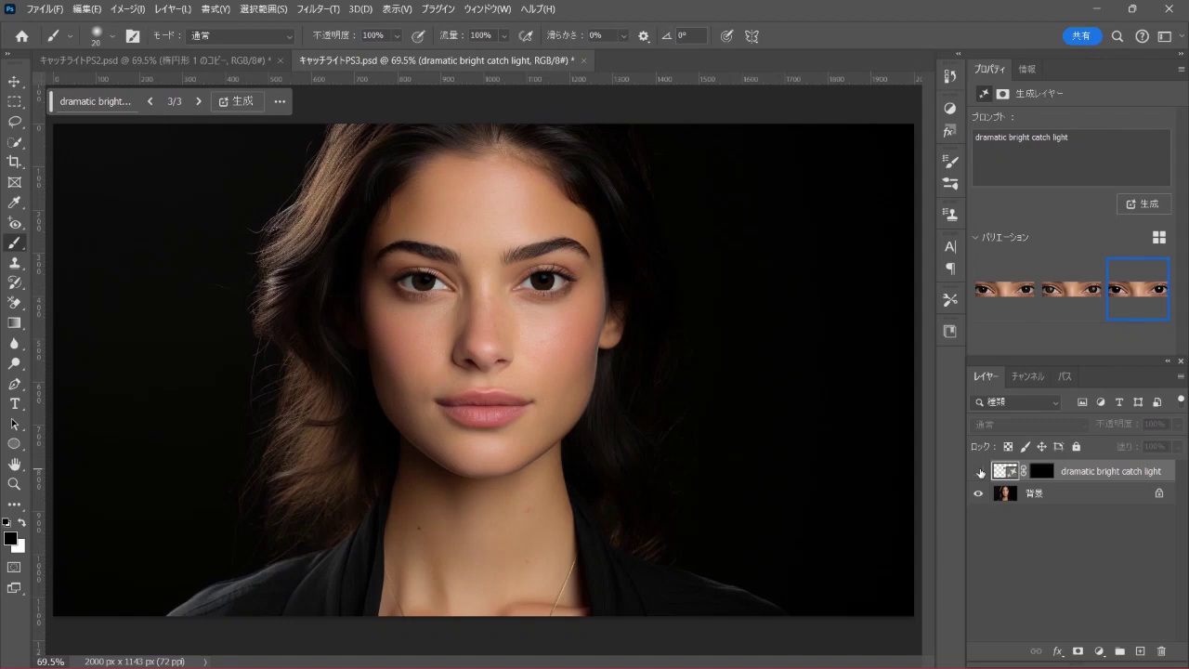
left_click(980, 472)
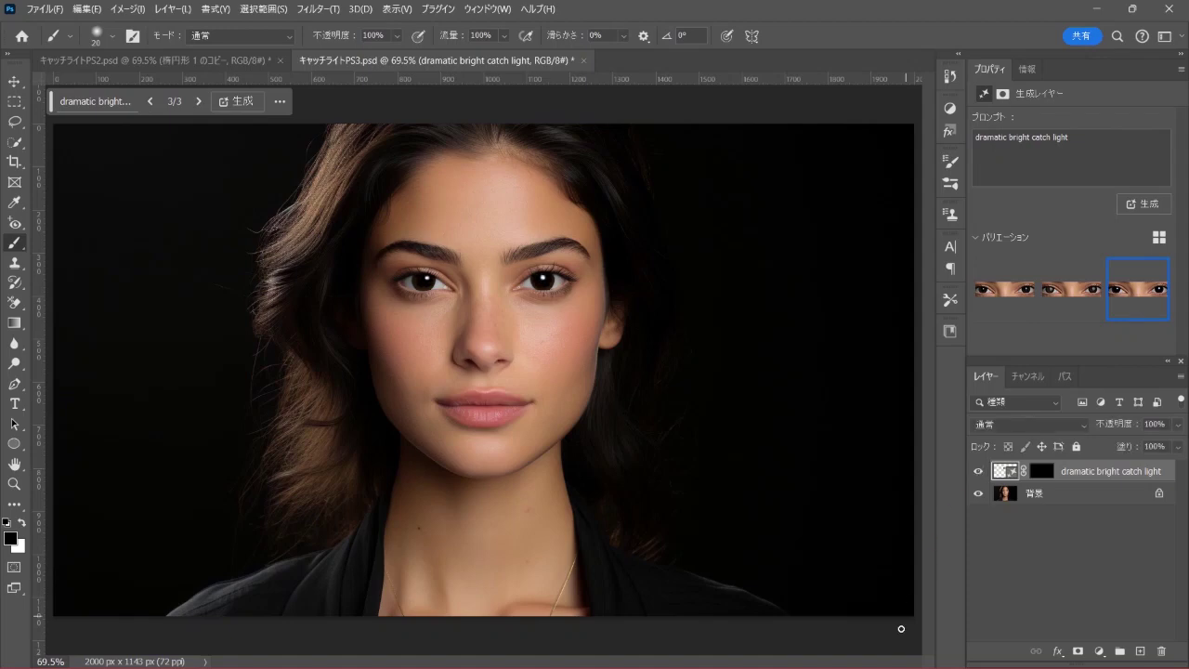